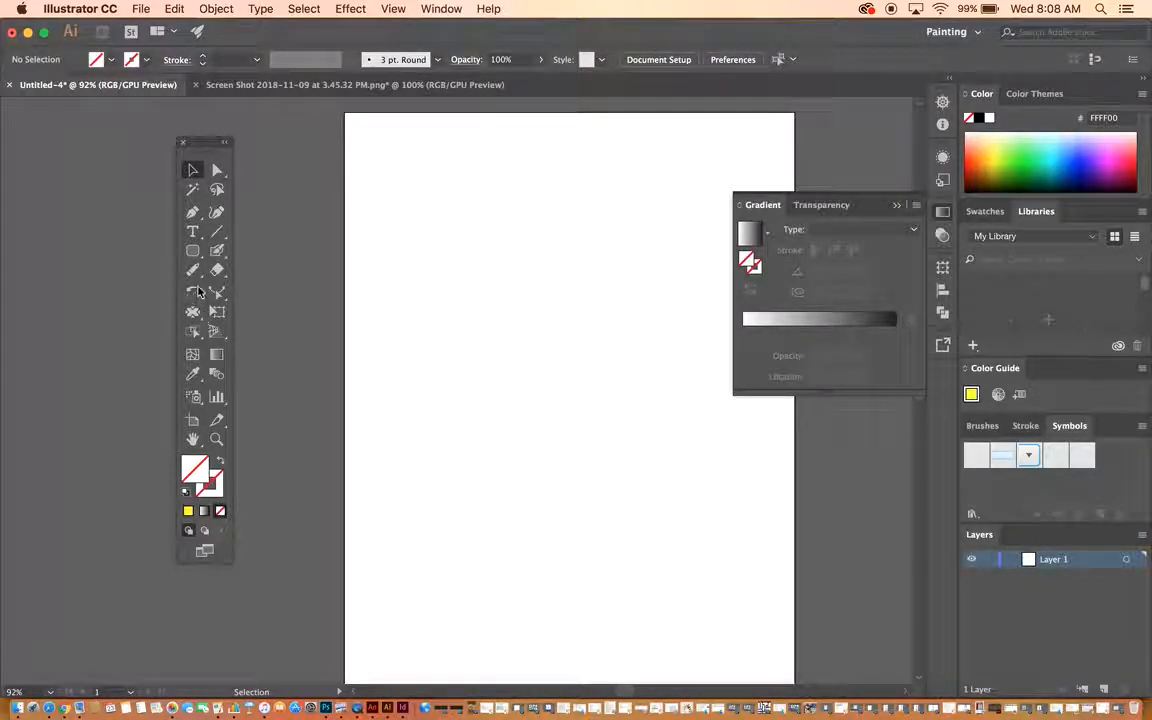
Draw a square with rounded corners in the artboard's upper half and fill it with red (FF0000).
{"action": "left_click", "coordinate": [897, 206]}
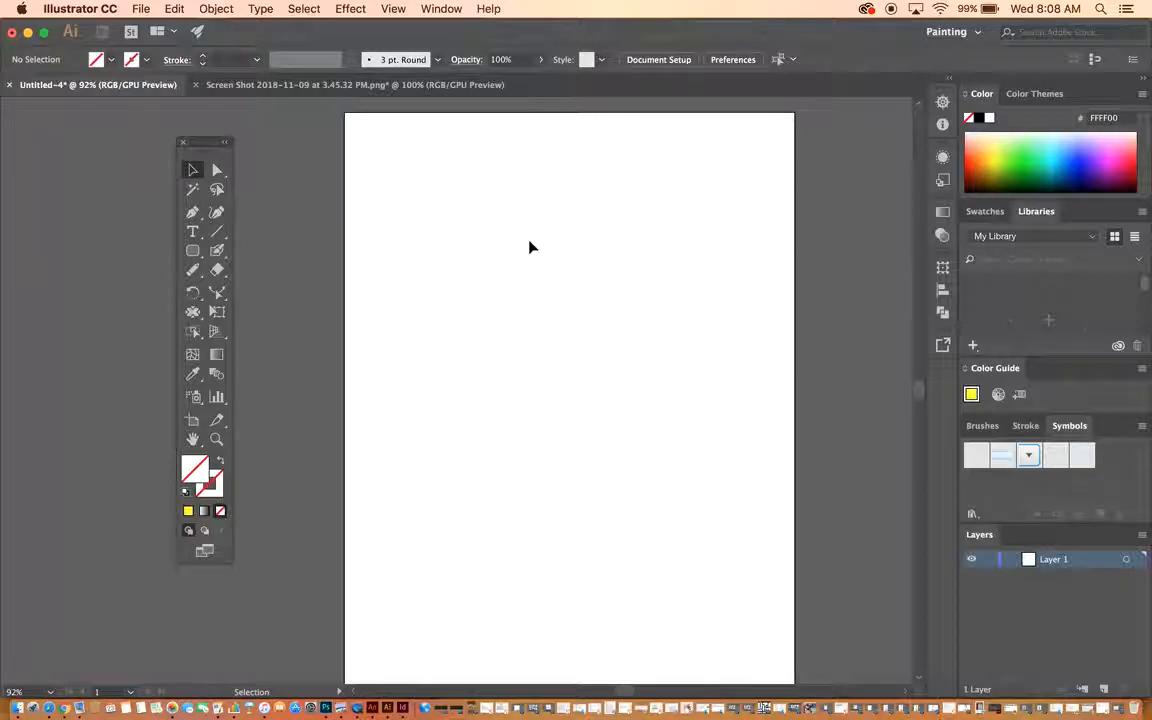
{"action": "left_click", "coordinate": [192, 250]}
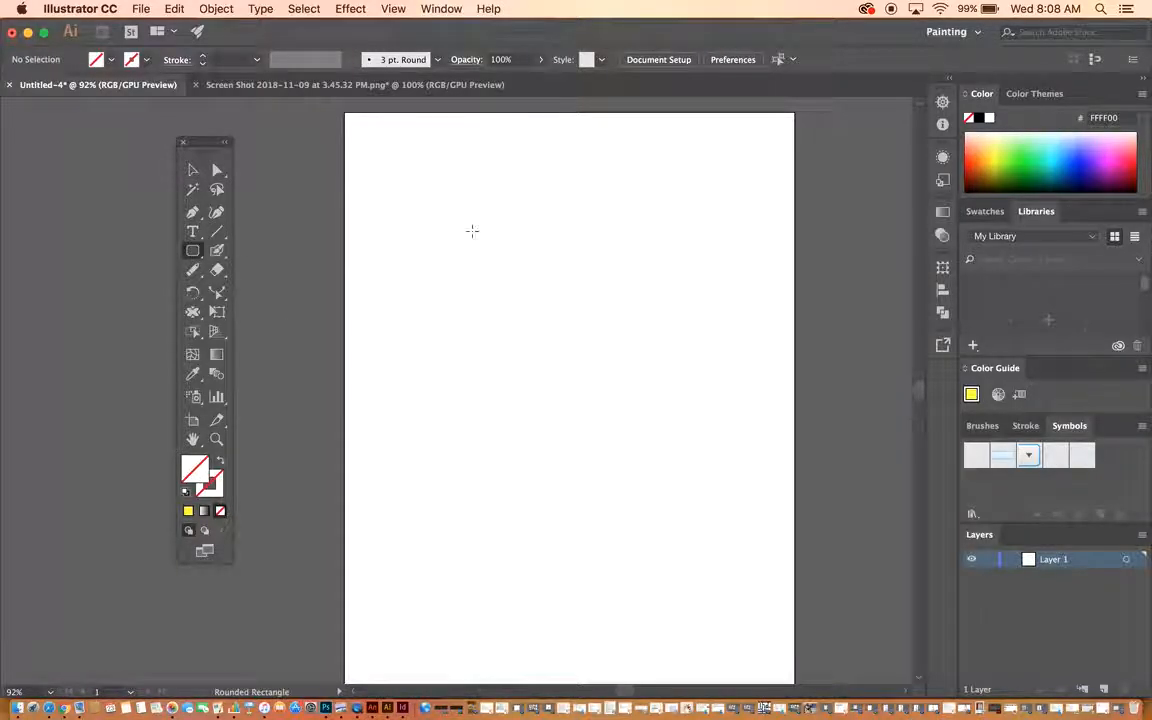
{"action": "left_click_drag", "start_coordinate": [426, 208], "coordinate": [596, 379]}
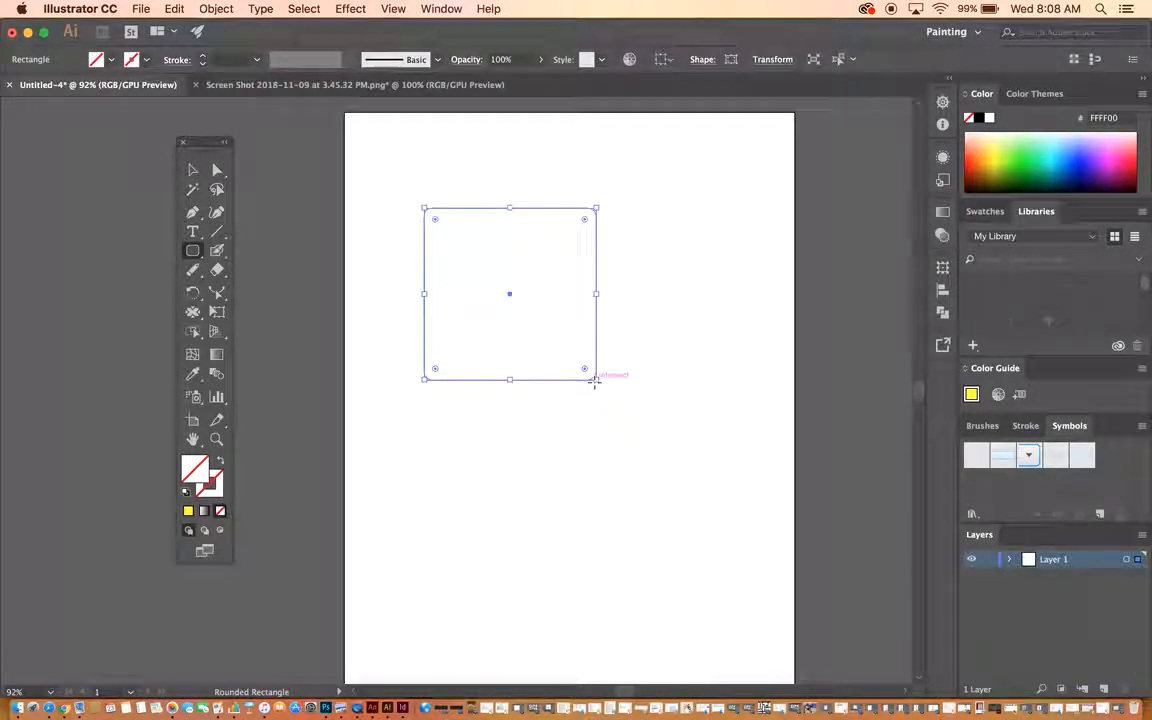
{"action": "left_click", "coordinate": [111, 60]}
{"action": "left_click", "coordinate": [55, 87]}
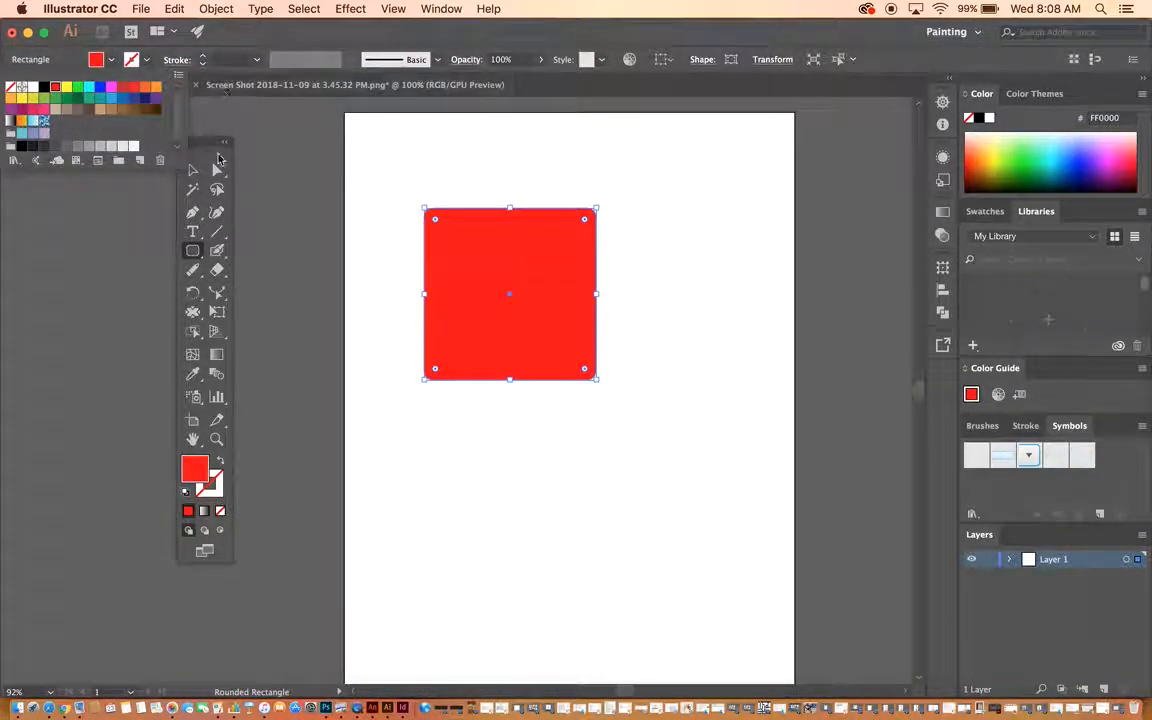
Apply the default white-to-black linear gradient to the square with the Gradient tool.
{"action": "left_click", "coordinate": [216, 354]}
{"action": "left_click", "coordinate": [483, 279]}
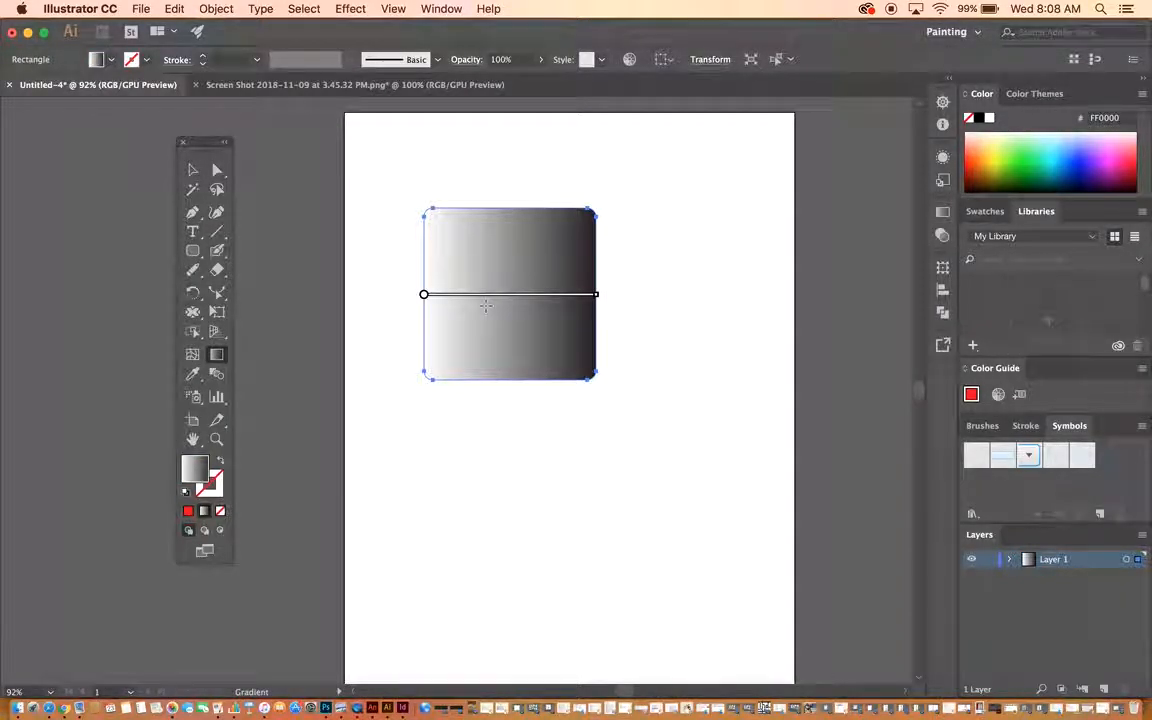
{"action": "mouse_move", "coordinate": [495, 295]}
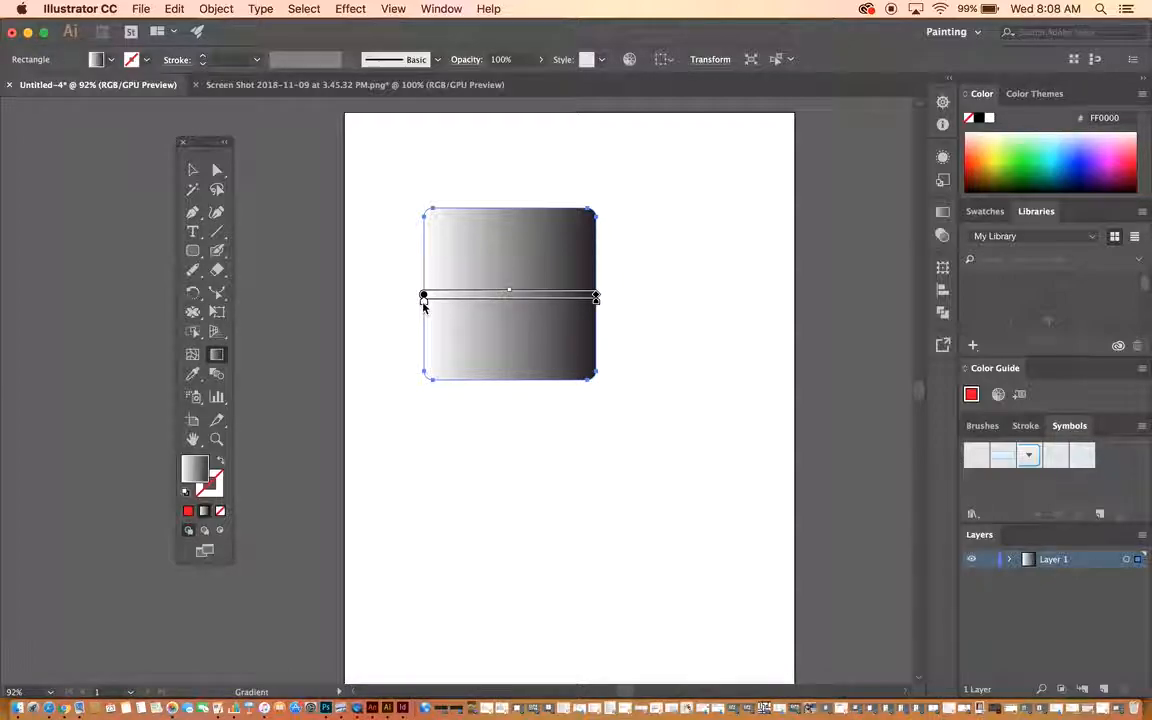
{"action": "mouse_move", "coordinate": [598, 304]}
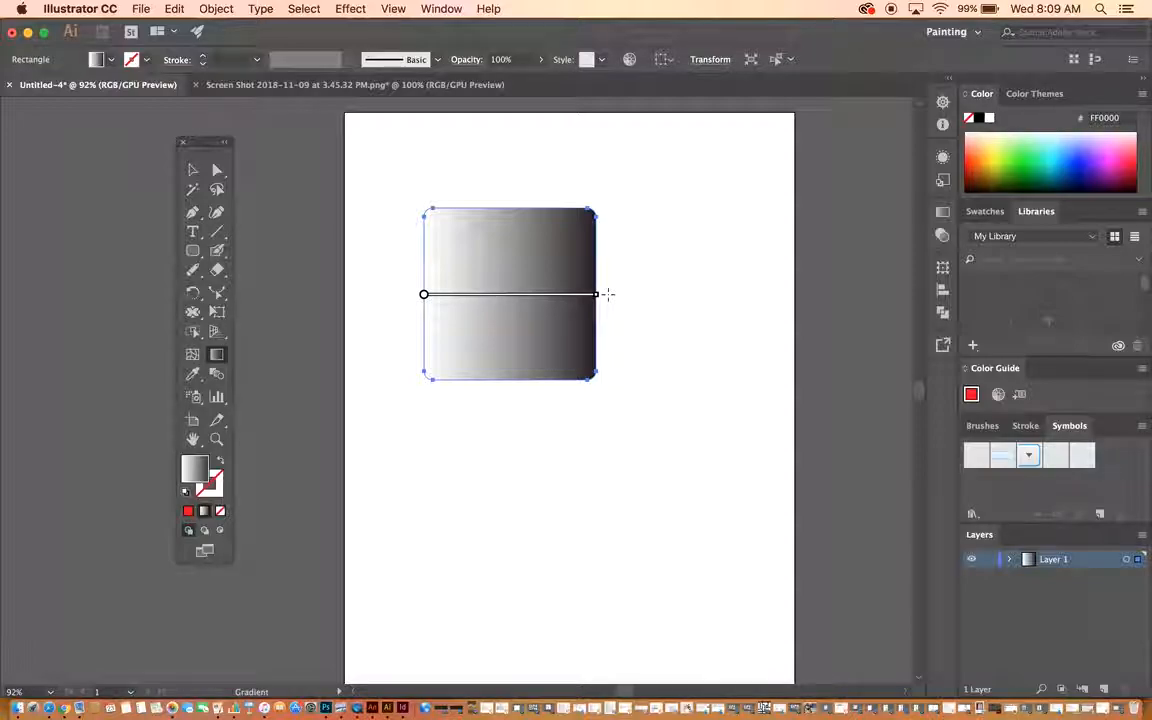
Redirect the square's gradient diagonally from the upper-left to the lower-right corner and shift it toward the upper left.
{"action": "left_click_drag", "start_coordinate": [604, 296], "coordinate": [572, 424]}
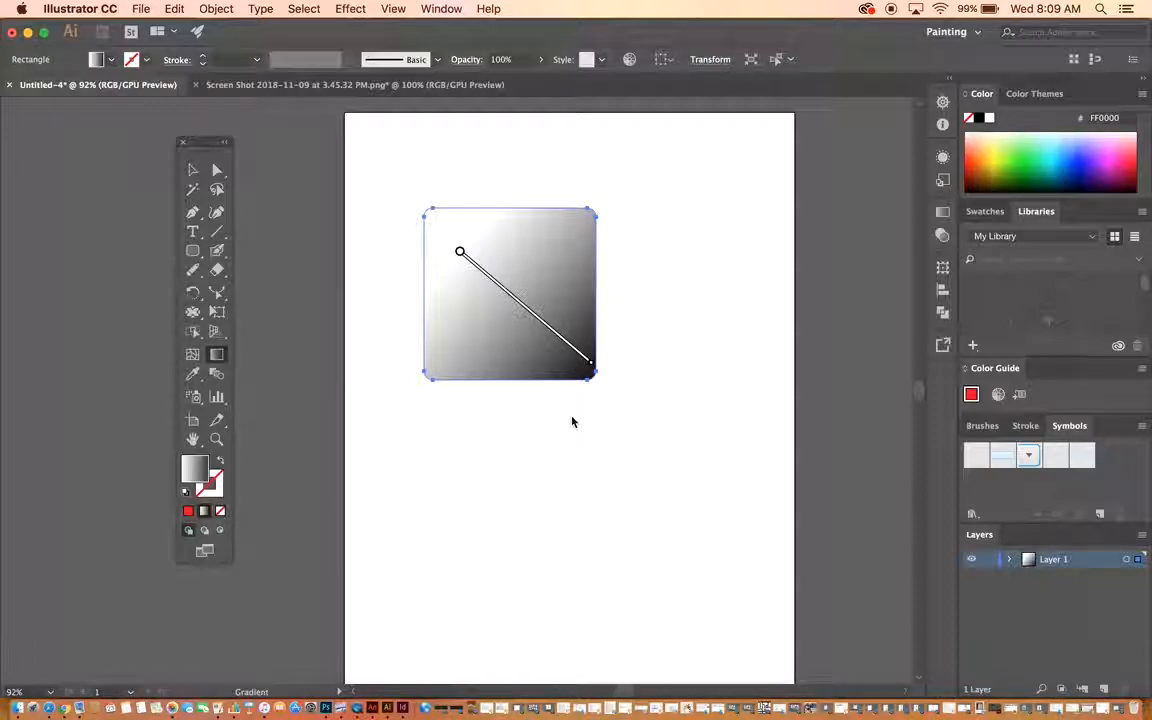
{"action": "mouse_move", "coordinate": [530, 314]}
{"action": "mouse_move", "coordinate": [534, 316]}
{"action": "left_mouse_down"}
{"action": "mouse_move", "coordinate": [463, 258]}
{"action": "mouse_move", "coordinate": [568, 343]}
{"action": "mouse_move", "coordinate": [512, 293]}
{"action": "left_mouse_up"}
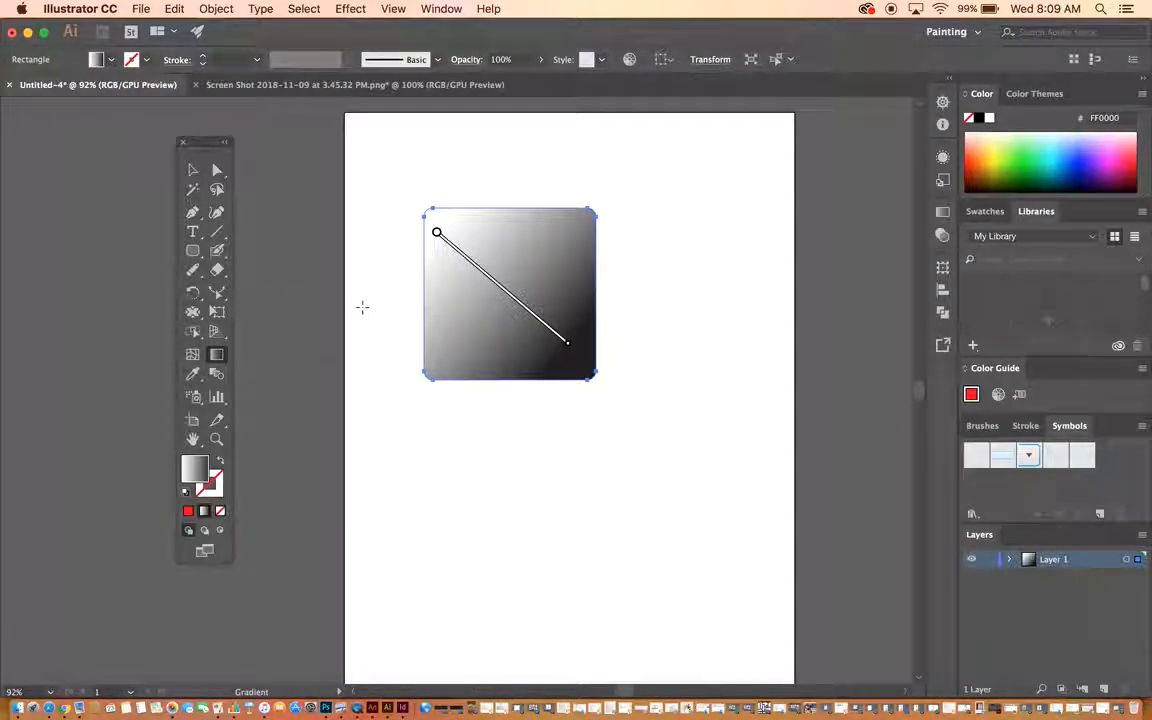
Show the gradient settings, try the Radial type on the square, and set the type back to Linear.
{"action": "left_click", "coordinate": [942, 212]}
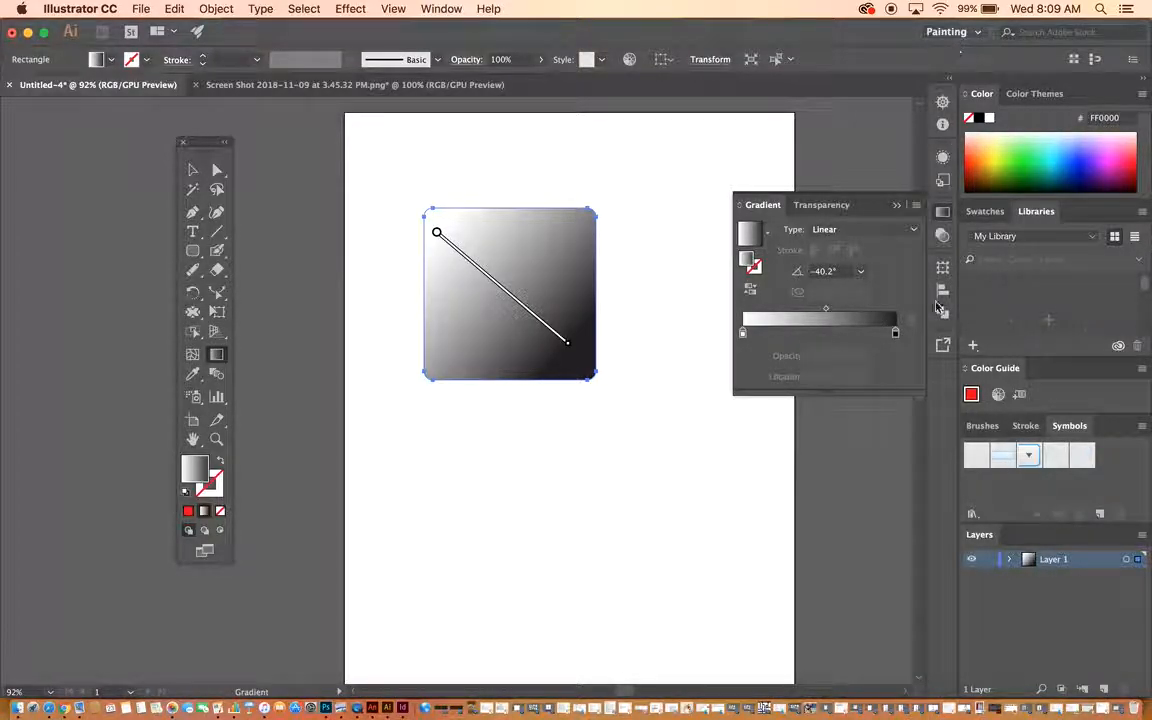
{"action": "left_click", "coordinate": [448, 8]}
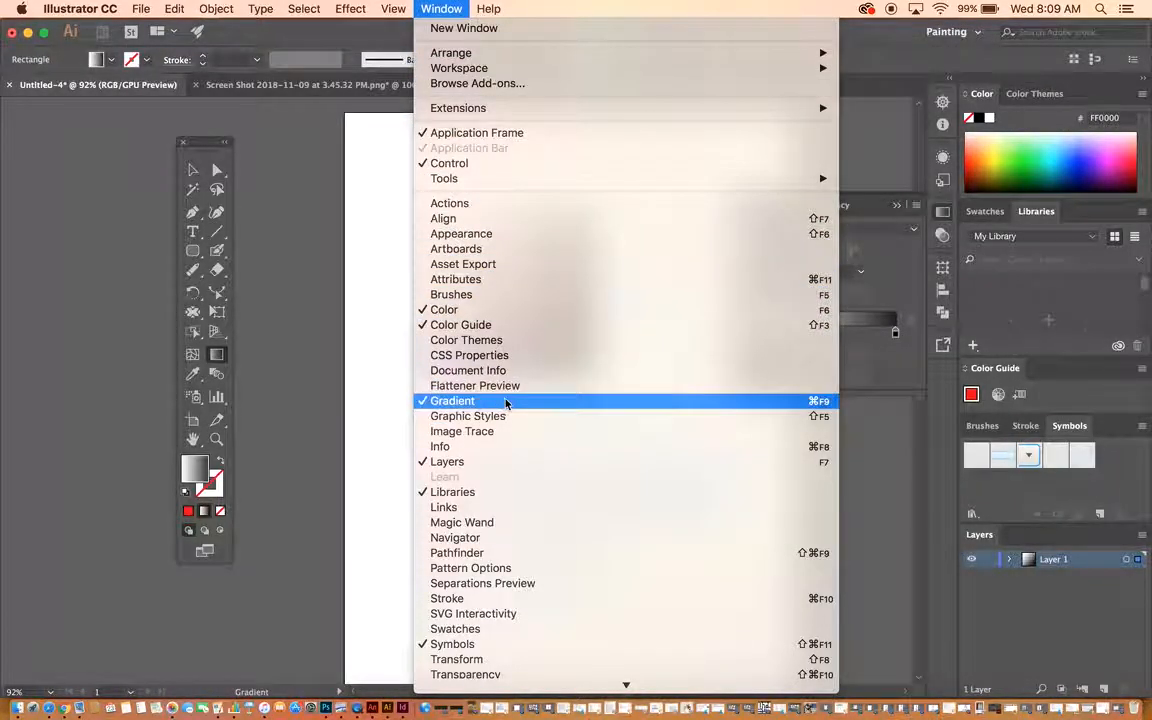
{"action": "left_click", "coordinate": [436, 14]}
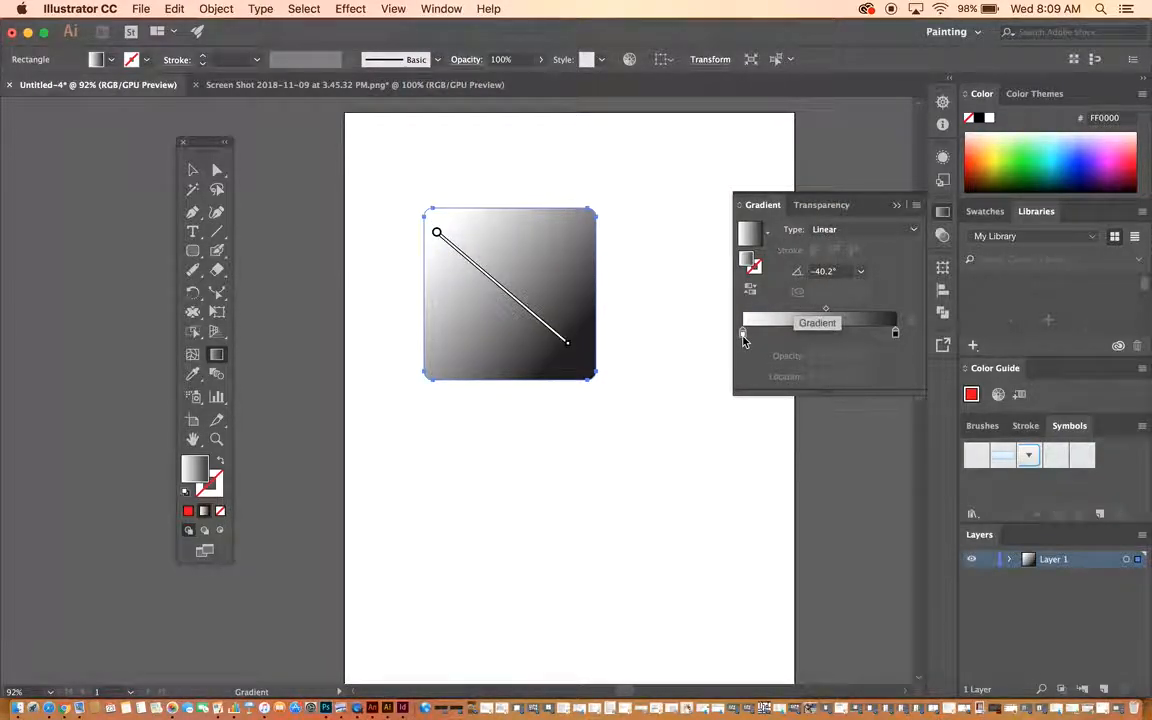
{"action": "left_click", "coordinate": [848, 231]}
{"action": "left_click", "coordinate": [852, 262]}
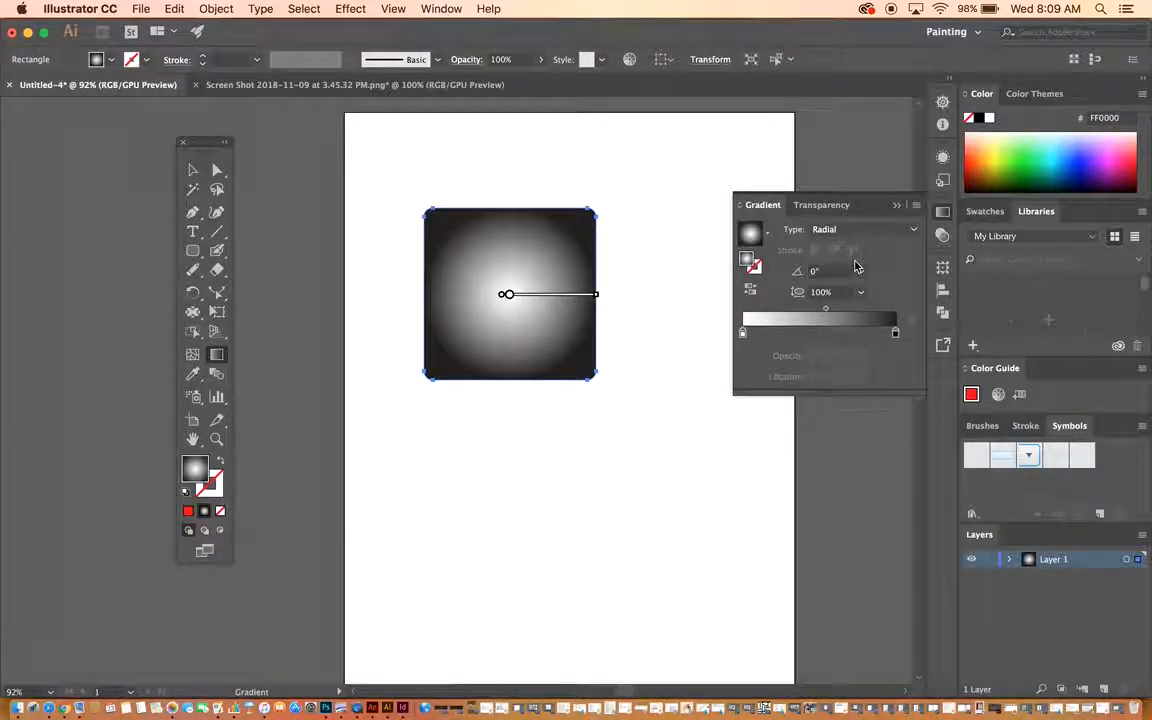
{"action": "left_click", "coordinate": [850, 230]}
{"action": "left_click", "coordinate": [840, 247]}
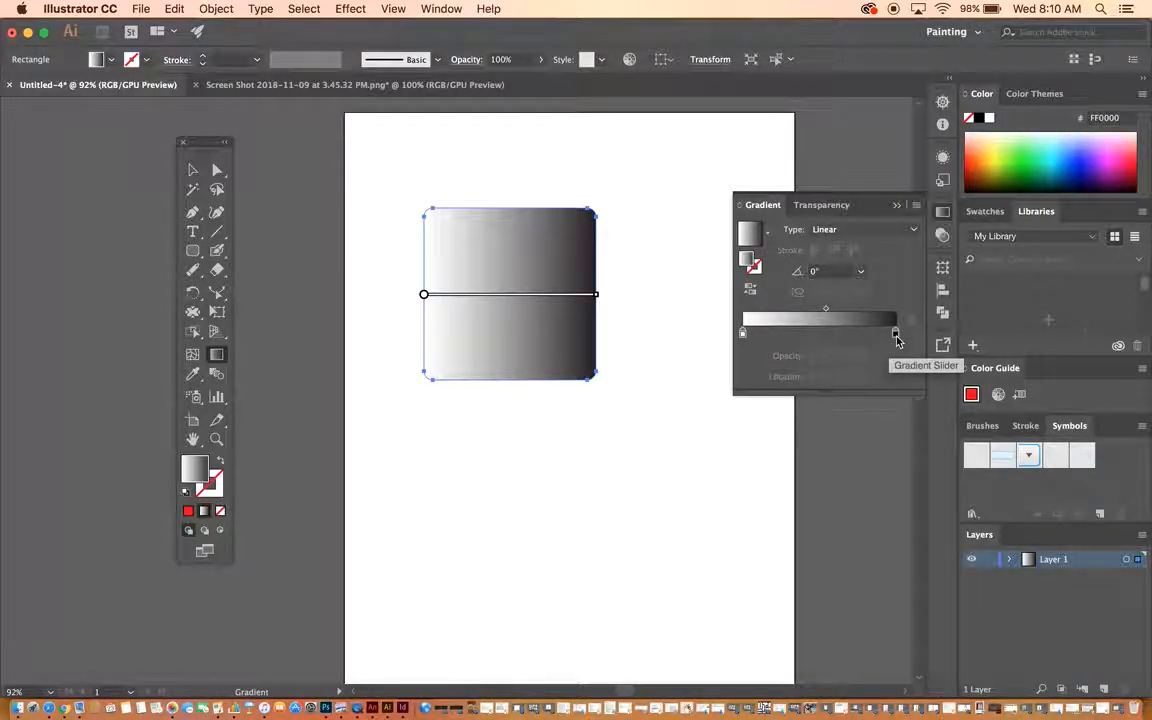
Recolor the gradient's white starting stop, trying RGB Magenta and green before choosing purple-magenta AA007B from the spectrum.
{"action": "double_click", "coordinate": [743, 334]}
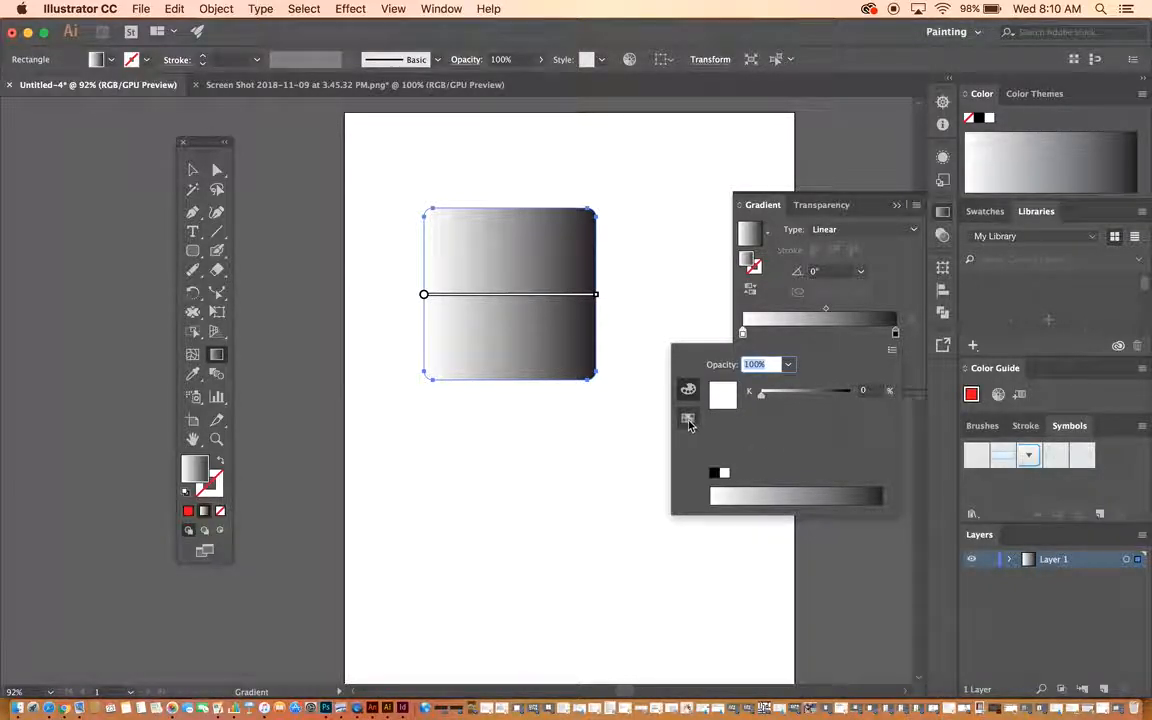
{"action": "left_click", "coordinate": [688, 421]}
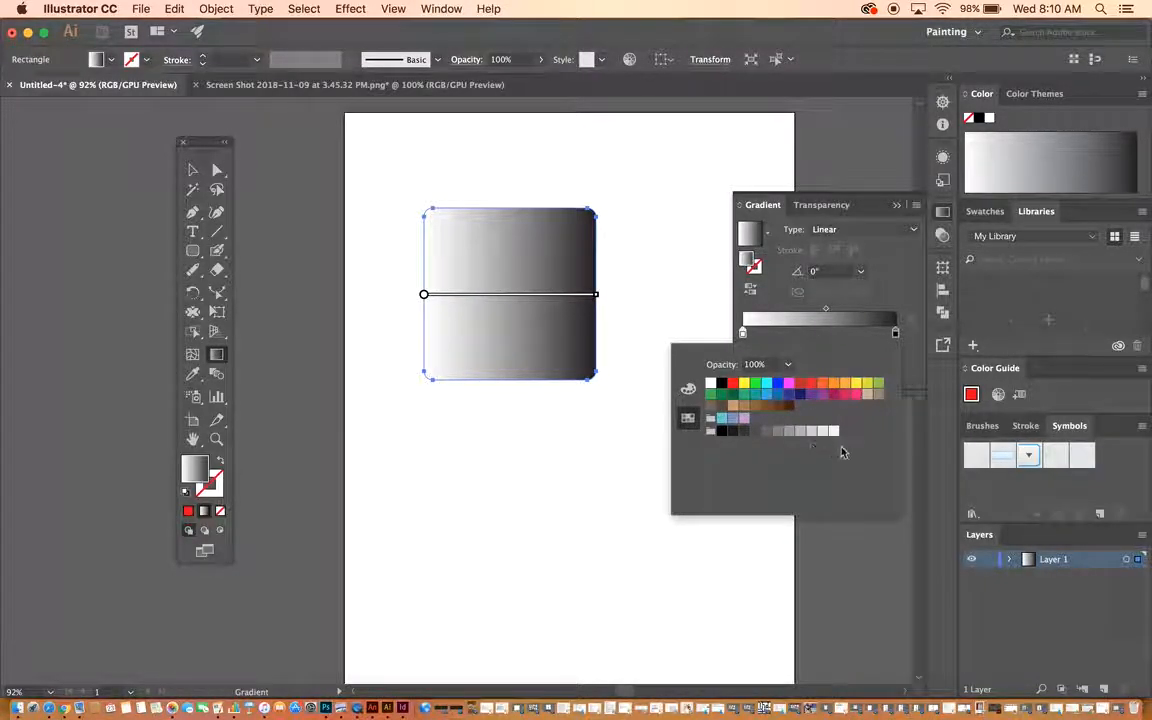
{"action": "left_click", "coordinate": [789, 384]}
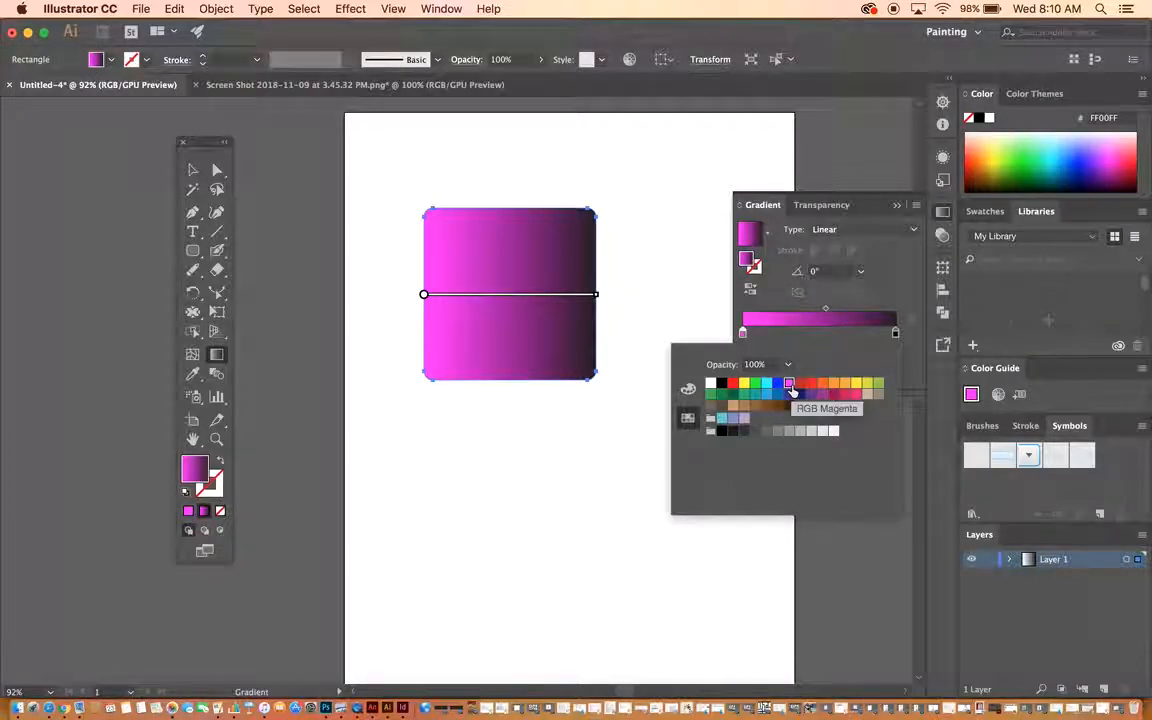
{"action": "left_click", "coordinate": [687, 389]}
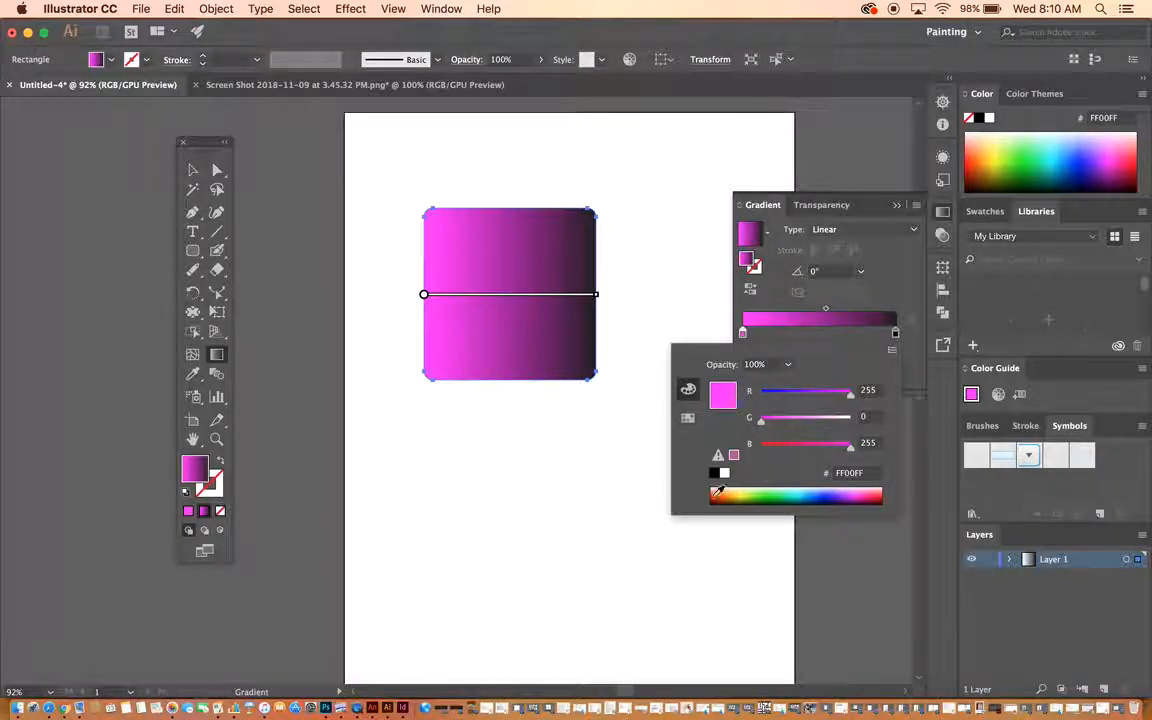
{"action": "left_click", "coordinate": [763, 497]}
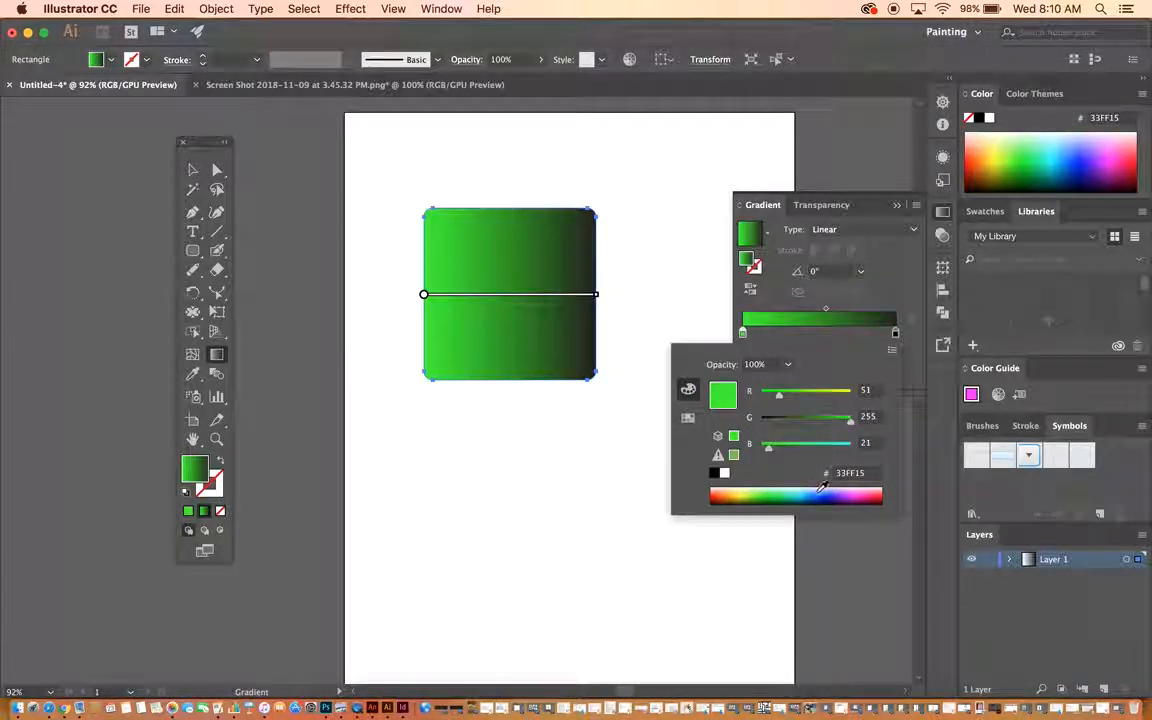
{"action": "left_click", "coordinate": [716, 490]}
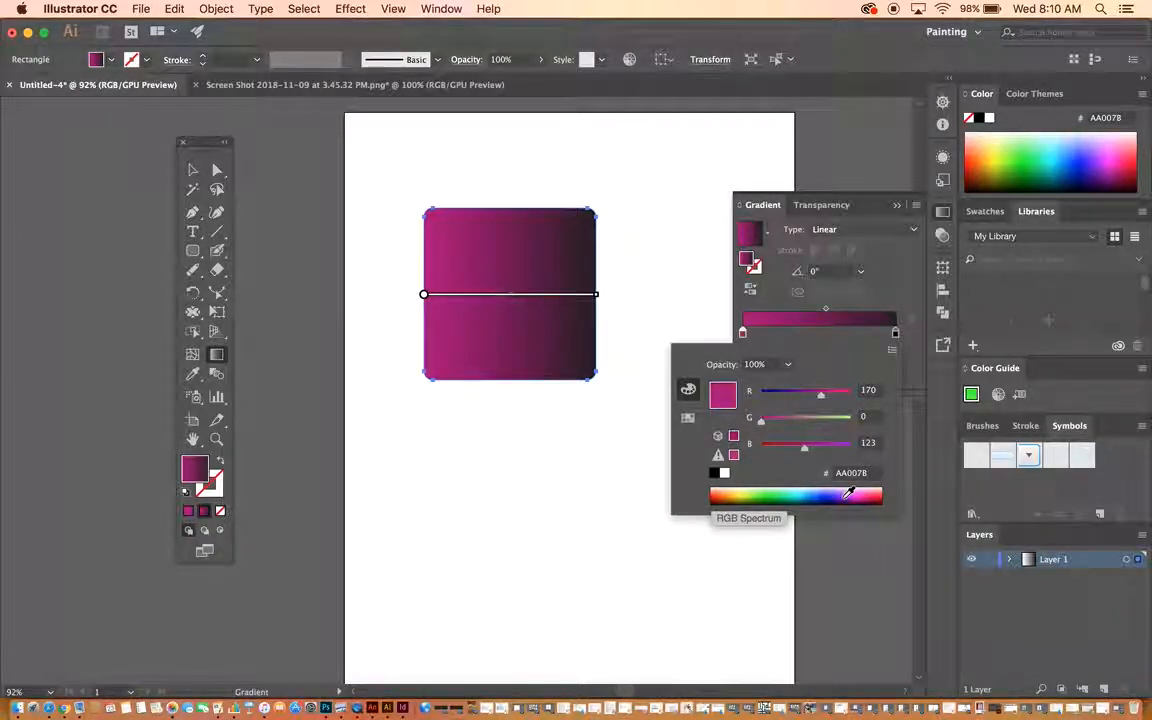
{"action": "key", "text": "Escape"}
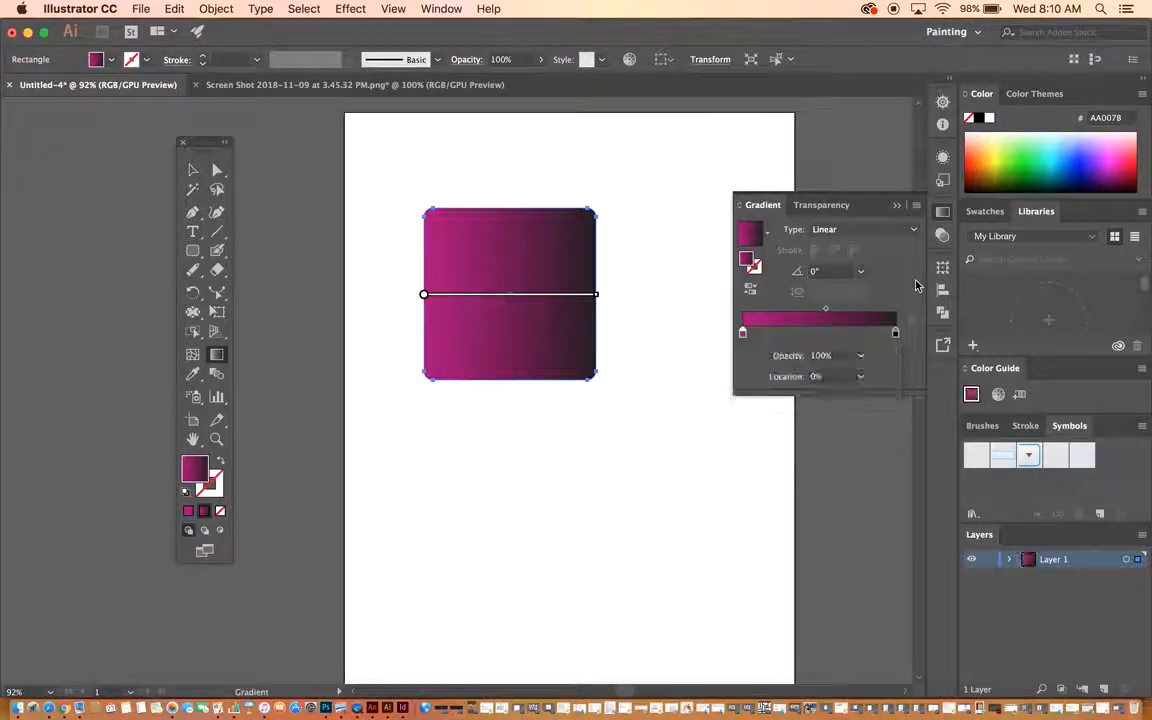
Set the gradient's black end stop to the orange swatch F7931E.
{"action": "left_click", "coordinate": [895, 334]}
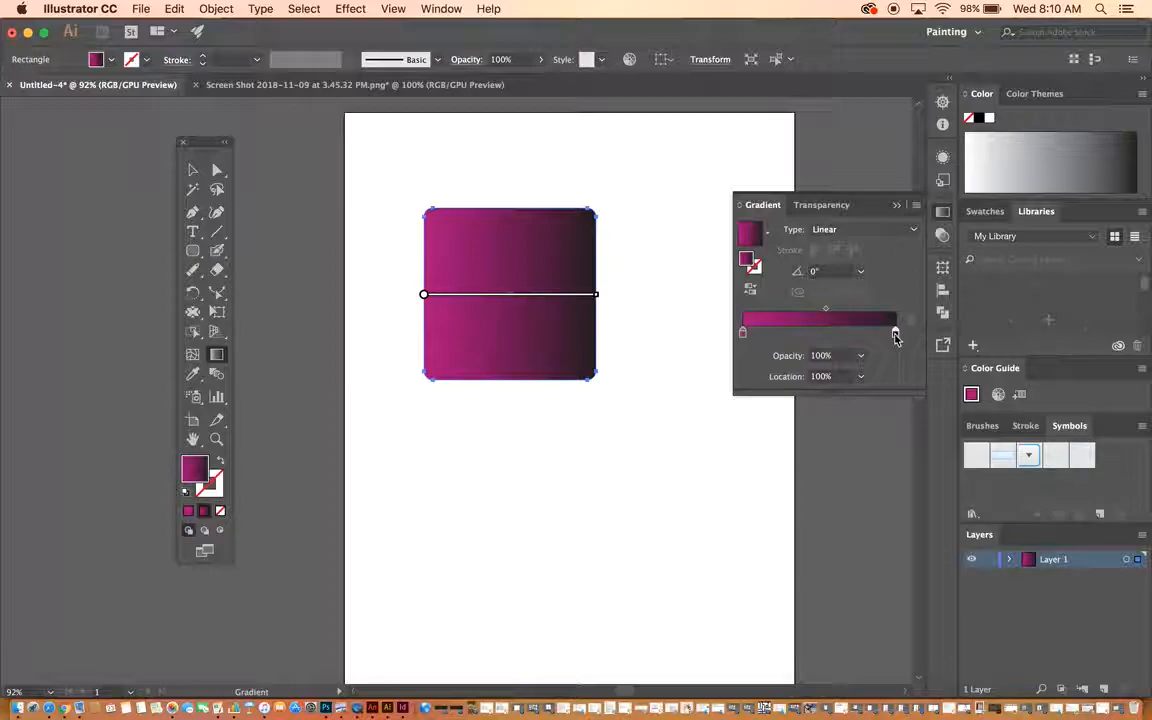
{"action": "double_click", "coordinate": [895, 334]}
{"action": "left_click", "coordinate": [687, 419]}
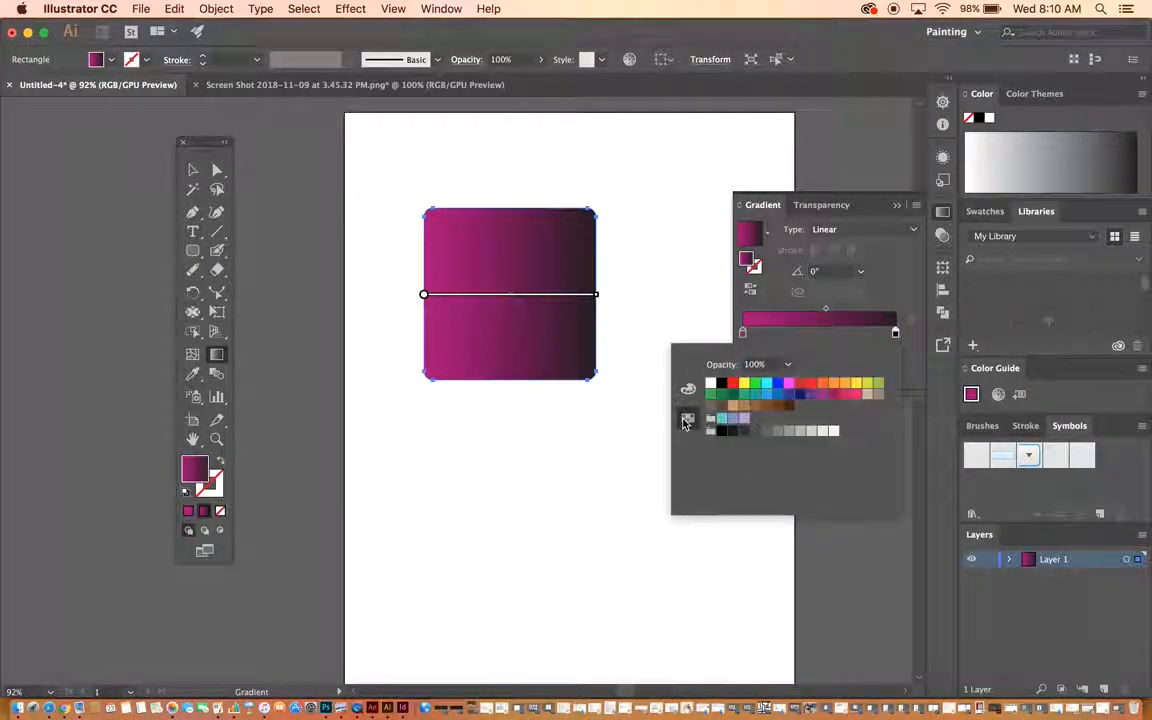
{"action": "left_click", "coordinate": [832, 384]}
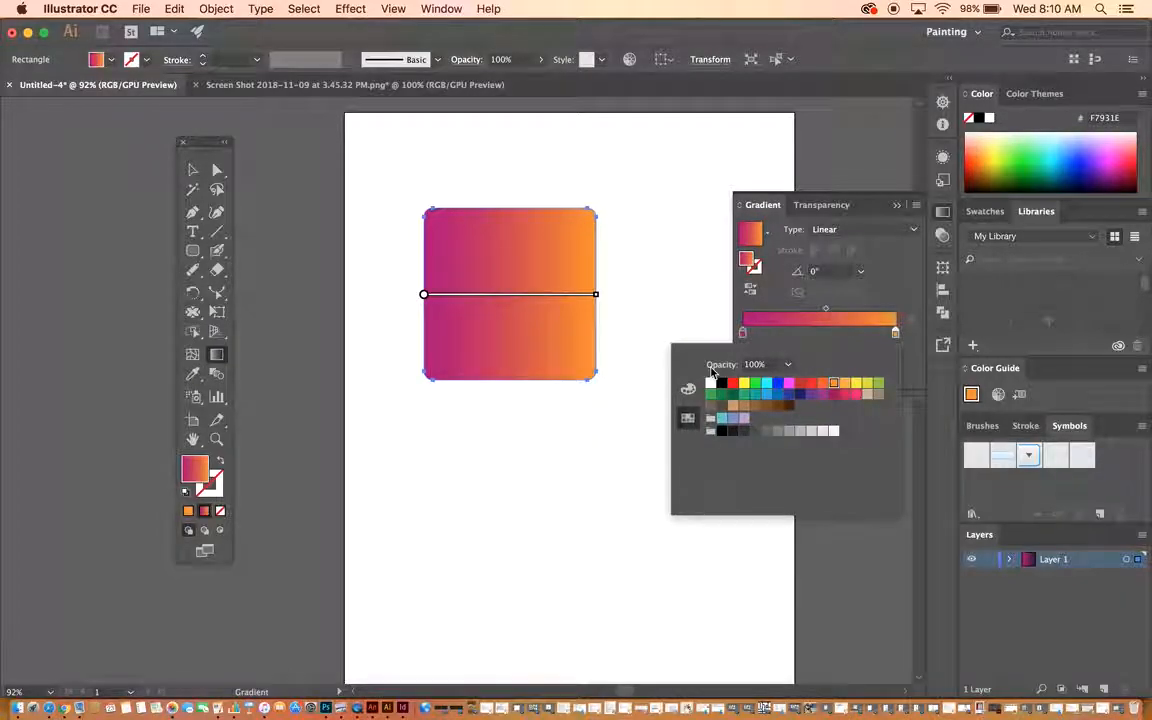
{"action": "left_click", "coordinate": [870, 307]}
Add gradient stops at 61.81% and 38.81%, and color the 61.81% stop RGB Yellow.
{"action": "left_click", "coordinate": [838, 334]}
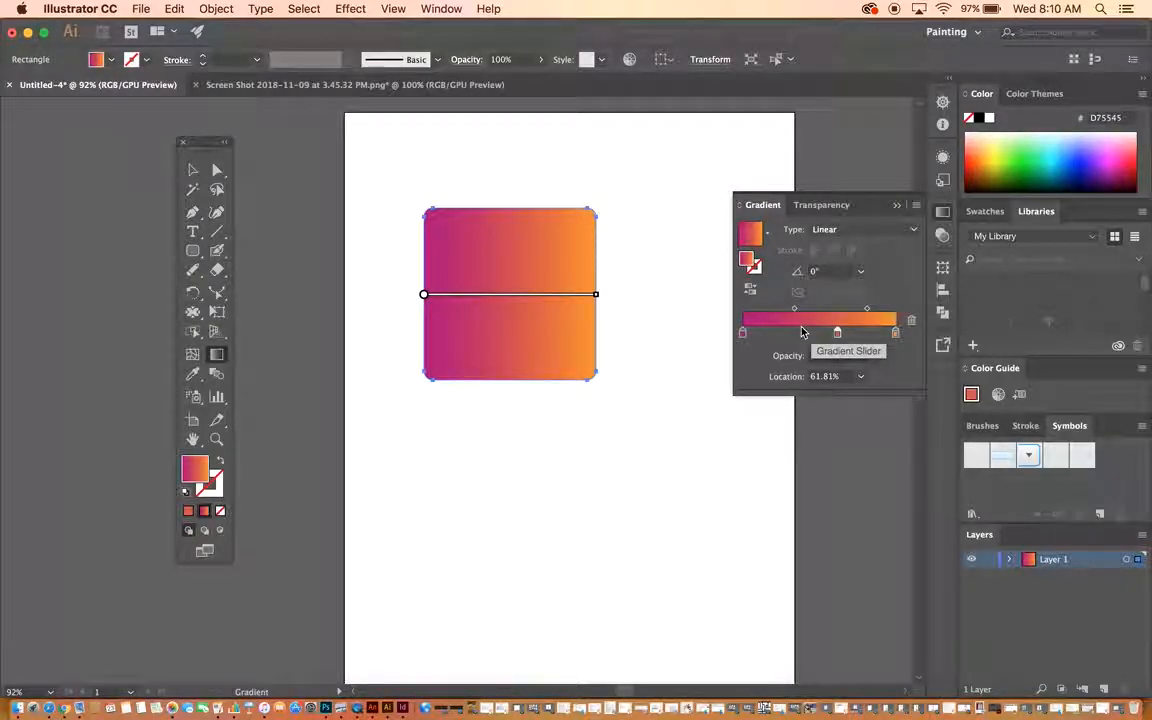
{"action": "left_click", "coordinate": [802, 332]}
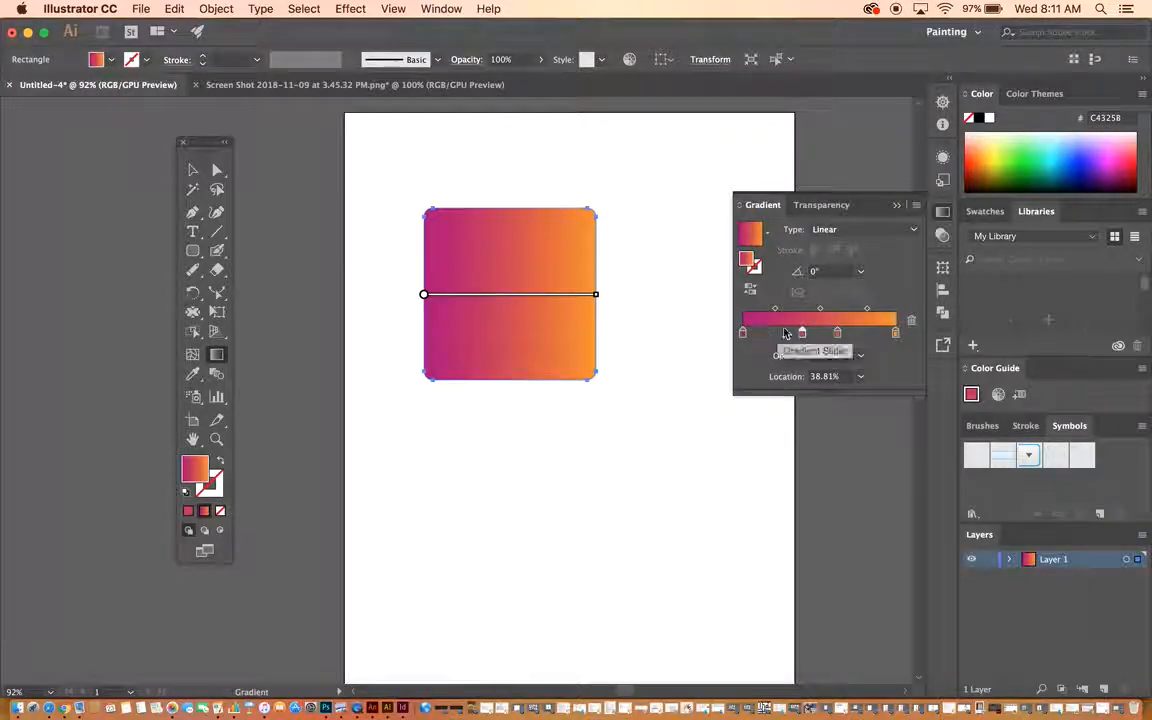
{"action": "double_click", "coordinate": [836, 333]}
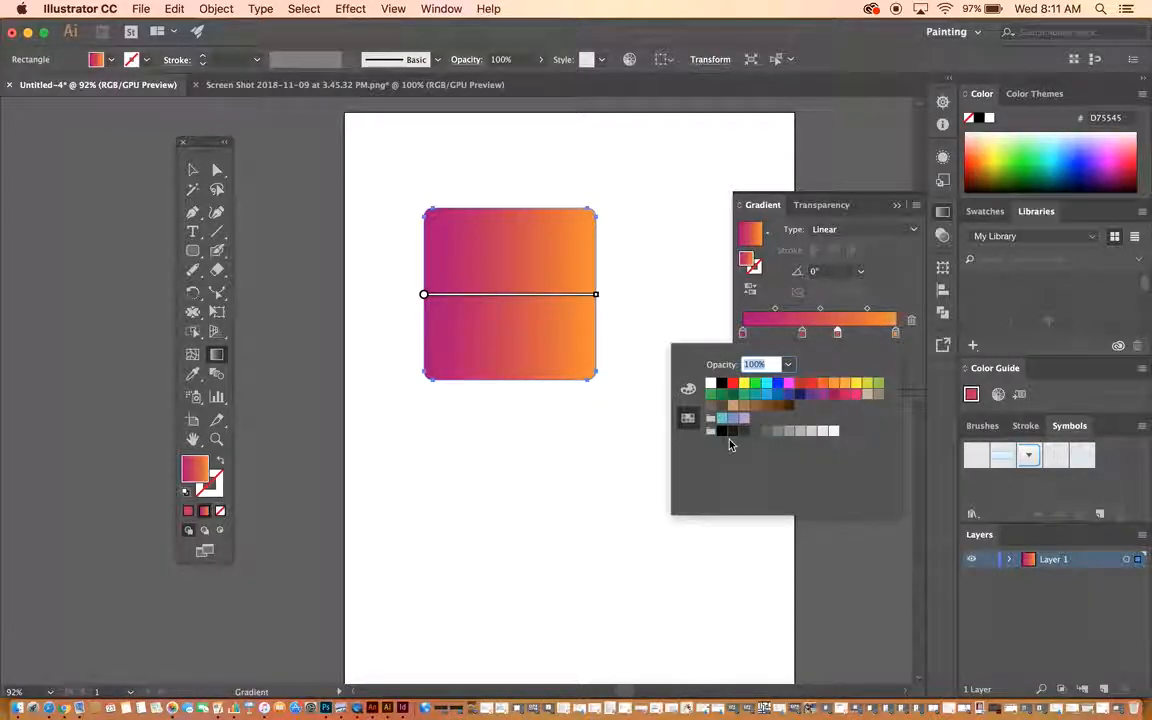
{"action": "left_click", "coordinate": [744, 383]}
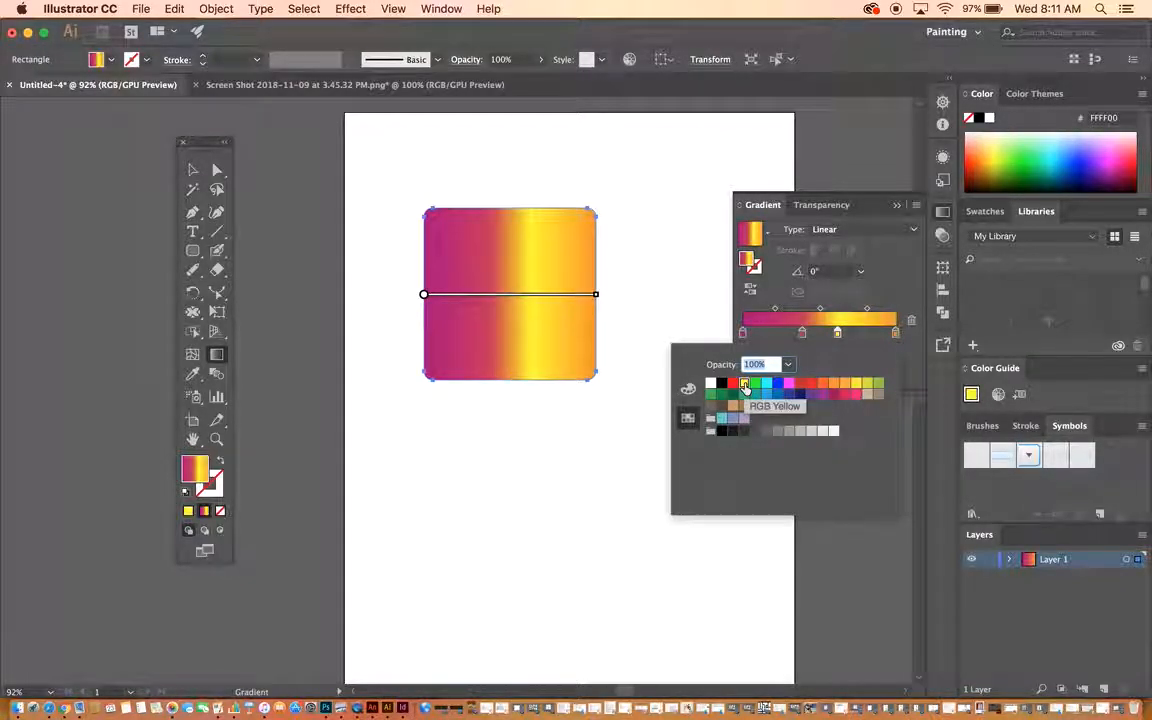
{"action": "left_click", "coordinate": [874, 303]}
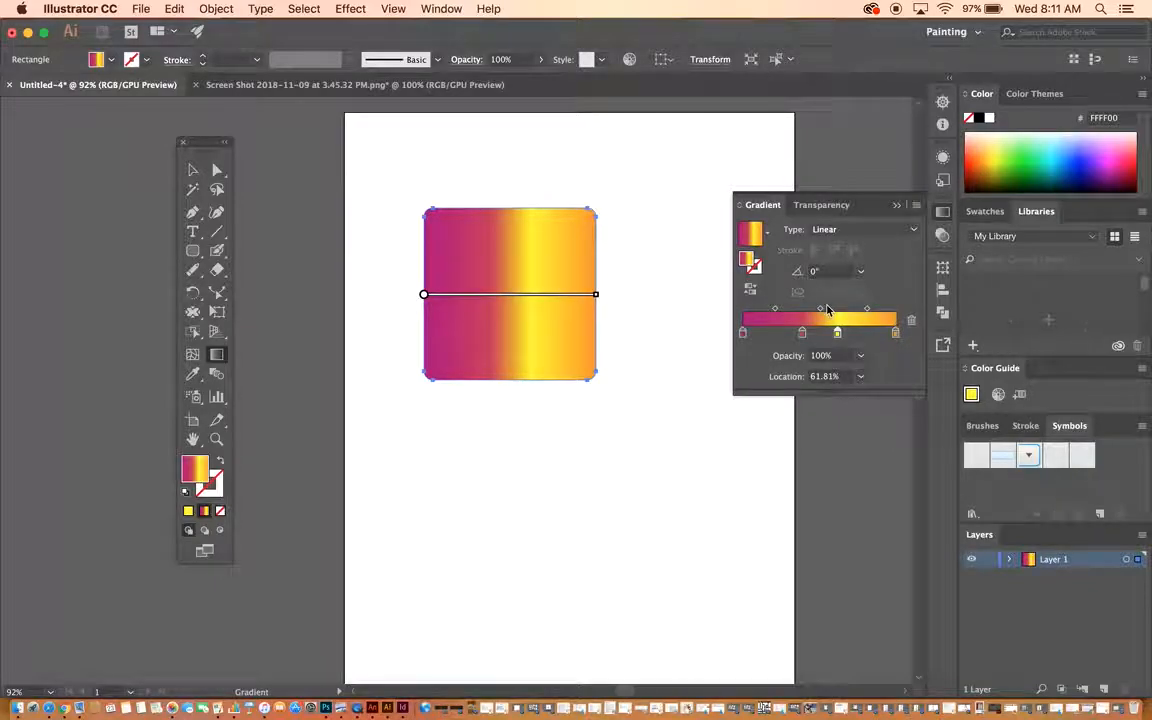
Shift the midpoints between the gradient's colors and make yellow the end stop at 100% in place of orange.
{"action": "left_click", "coordinate": [867, 309]}
{"action": "left_click_drag", "start_coordinate": [884, 311], "coordinate": [779, 316]}
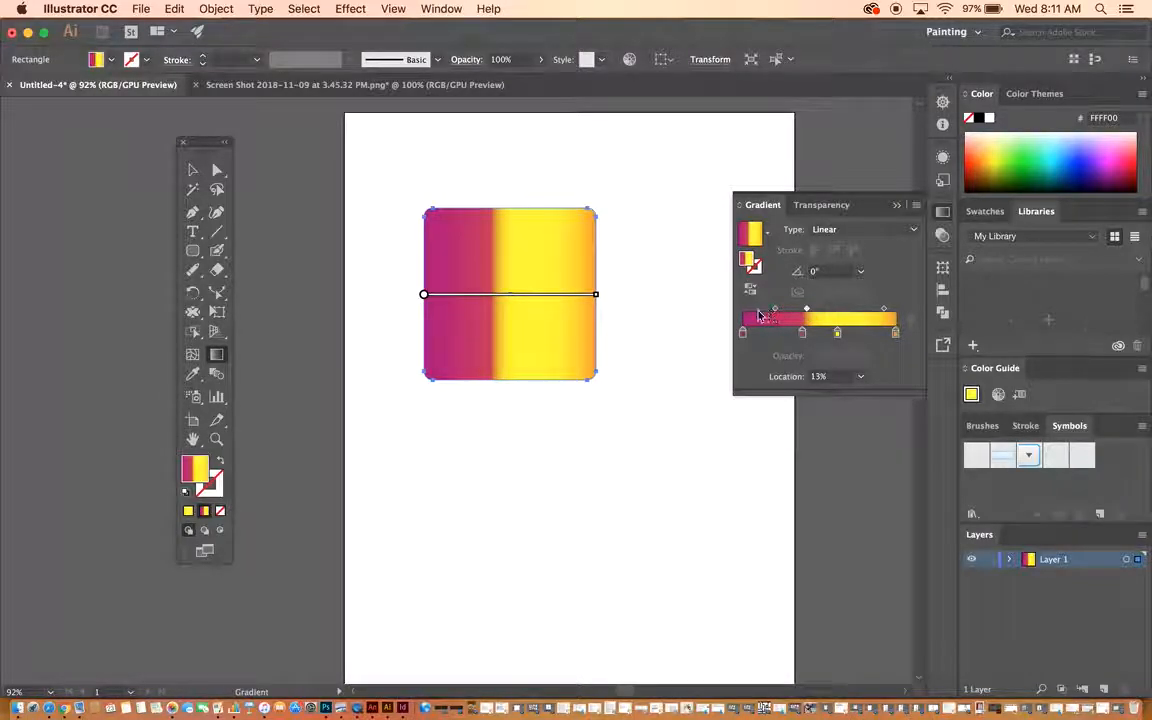
{"action": "left_click", "coordinate": [773, 312]}
{"action": "left_click_drag", "start_coordinate": [773, 312], "coordinate": [918, 338]}
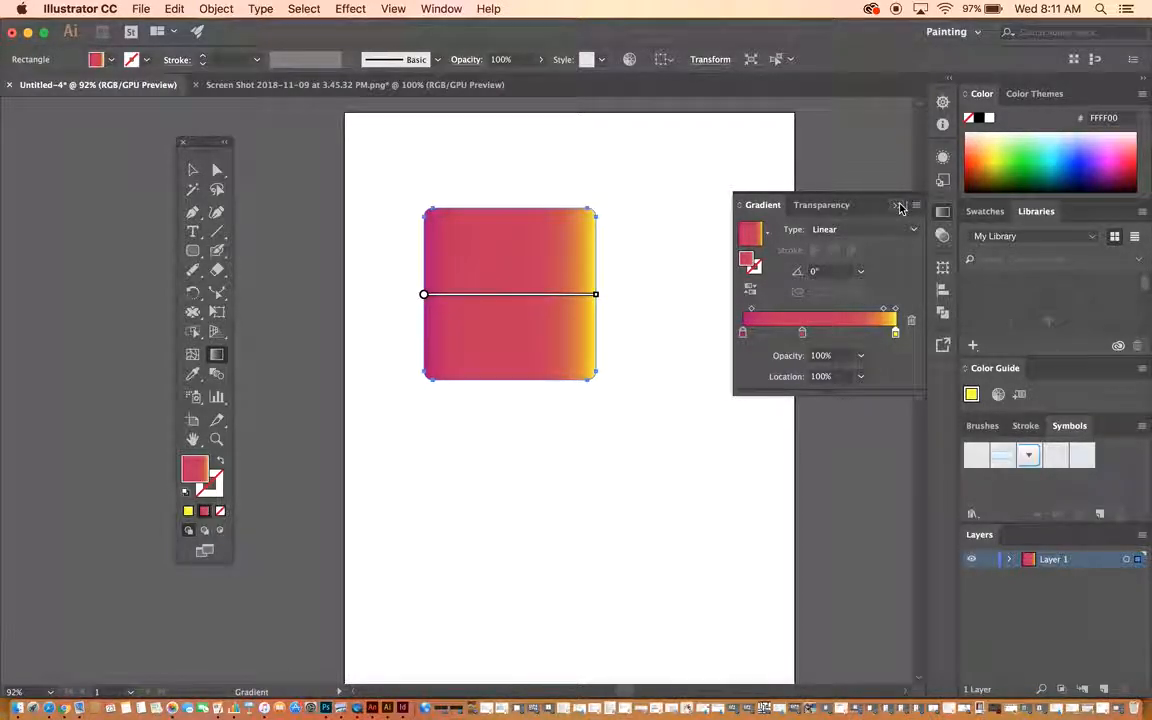
Collapse the gradient settings and move the gradient square to the artboard's upper-left corner.
{"action": "left_click", "coordinate": [900, 207]}
{"action": "left_click", "coordinate": [192, 170]}
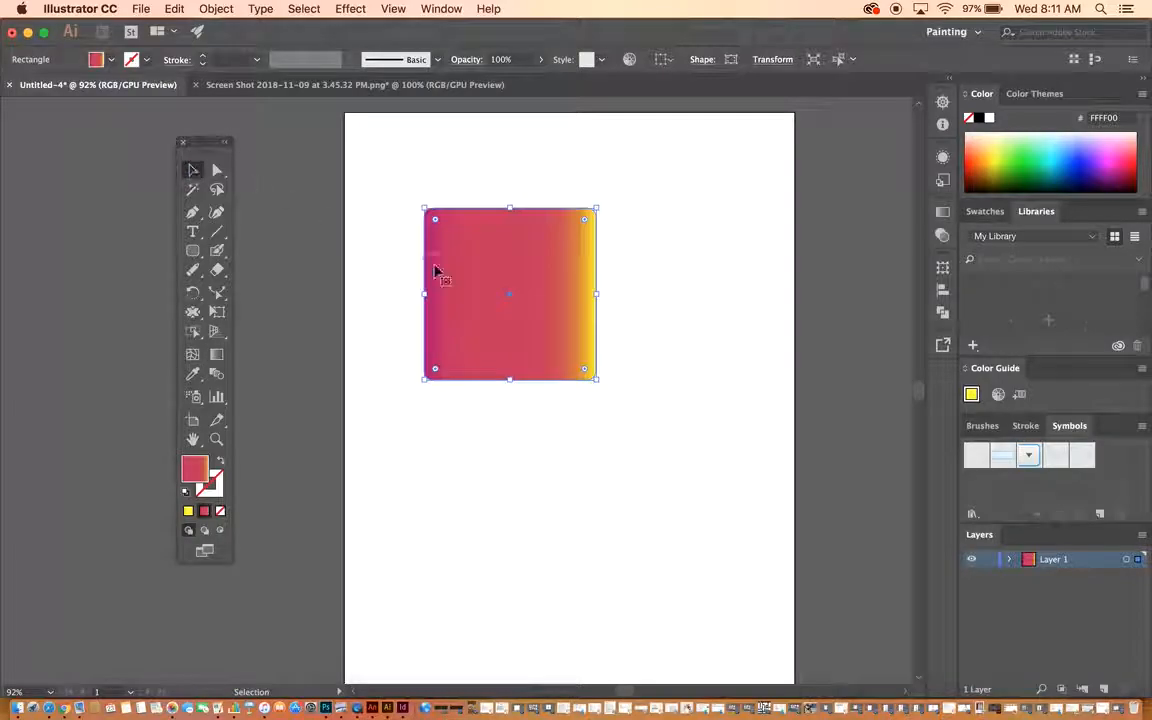
{"action": "left_click_drag", "start_coordinate": [470, 264], "coordinate": [416, 196]}
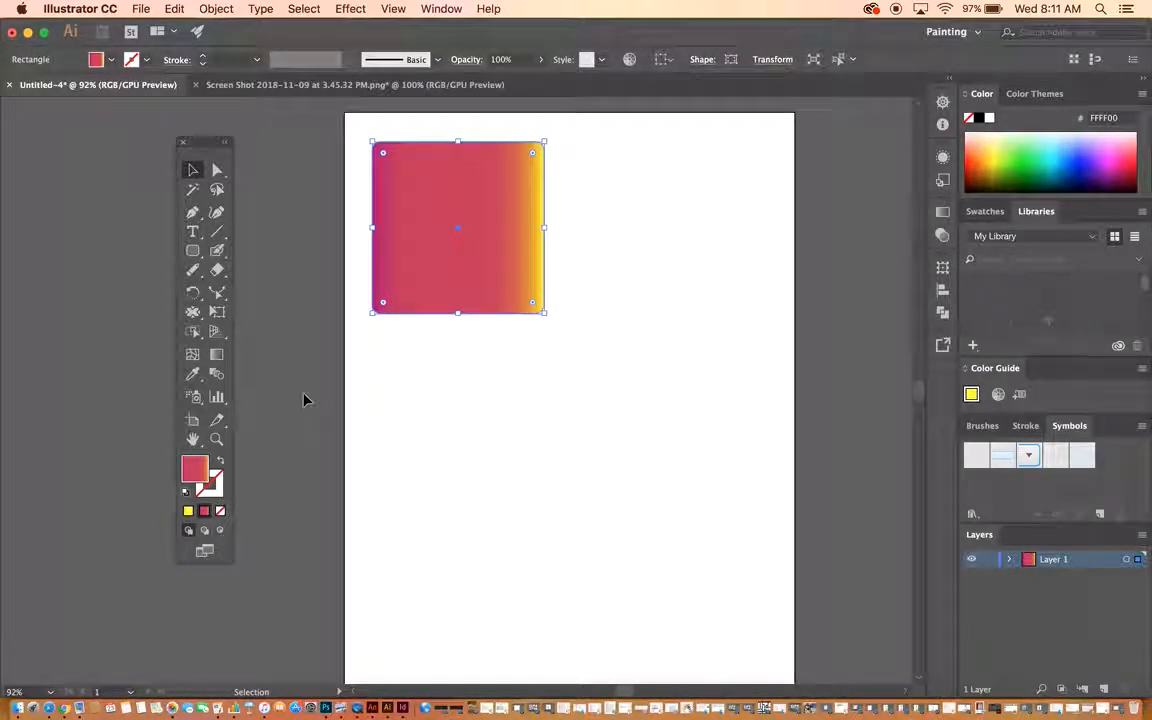
Draw a smaller rounded square below the gradient square and fill it with solid red FF0000.
{"action": "left_click", "coordinate": [217, 375]}
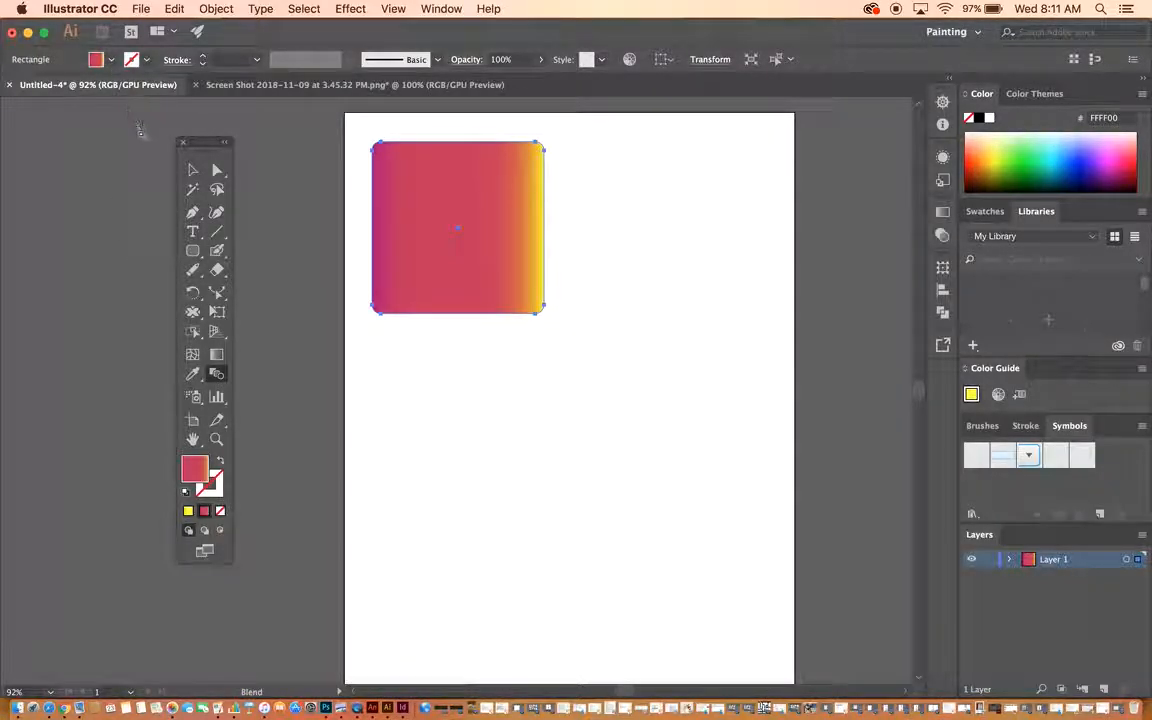
{"action": "left_click", "coordinate": [224, 373]}
{"action": "left_click", "coordinate": [192, 250]}
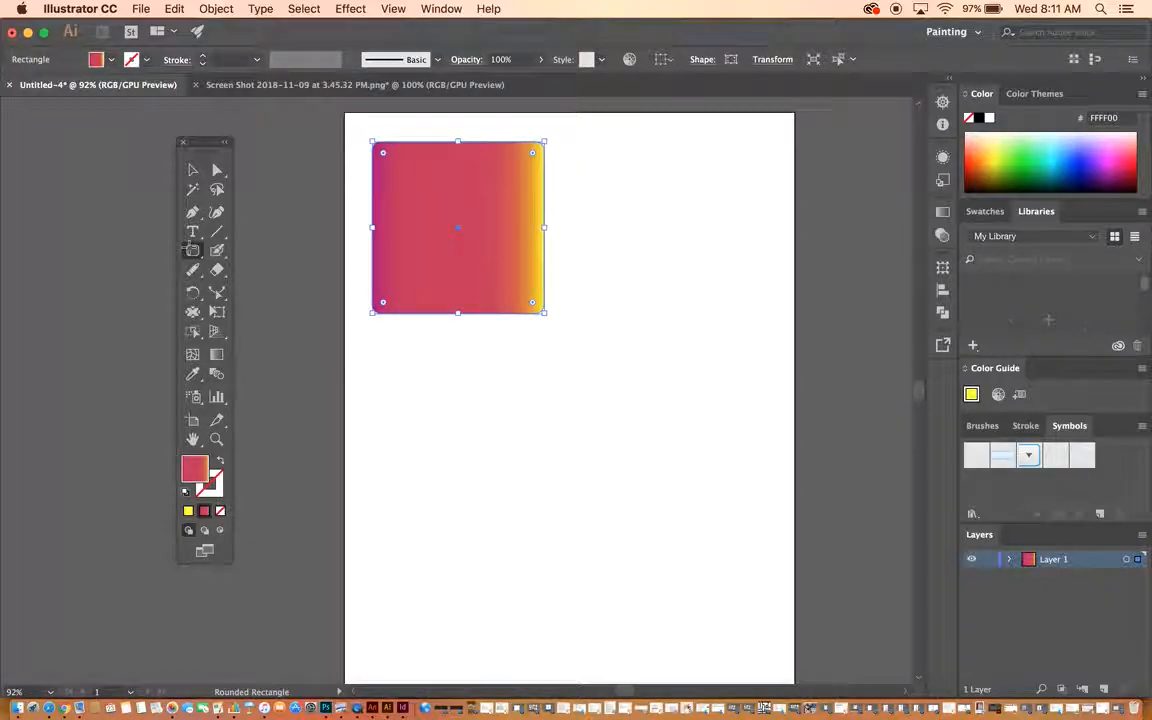
{"action": "left_click_drag", "start_coordinate": [391, 414], "coordinate": [505, 527]}
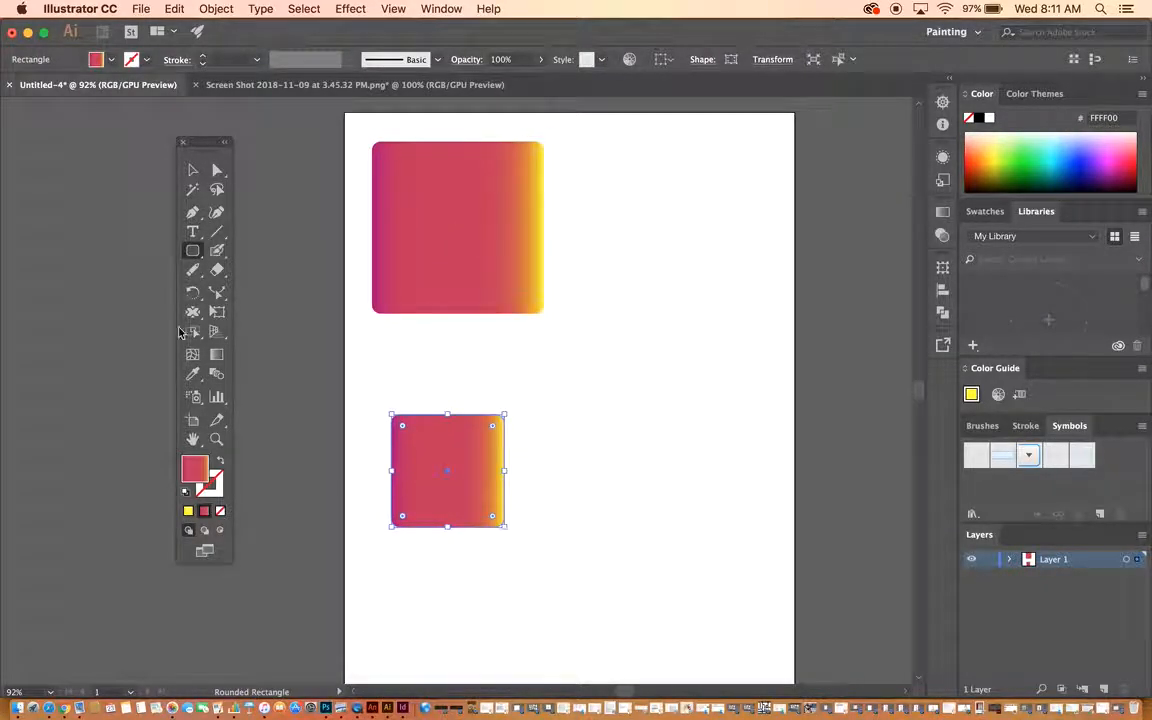
{"action": "left_click", "coordinate": [111, 59]}
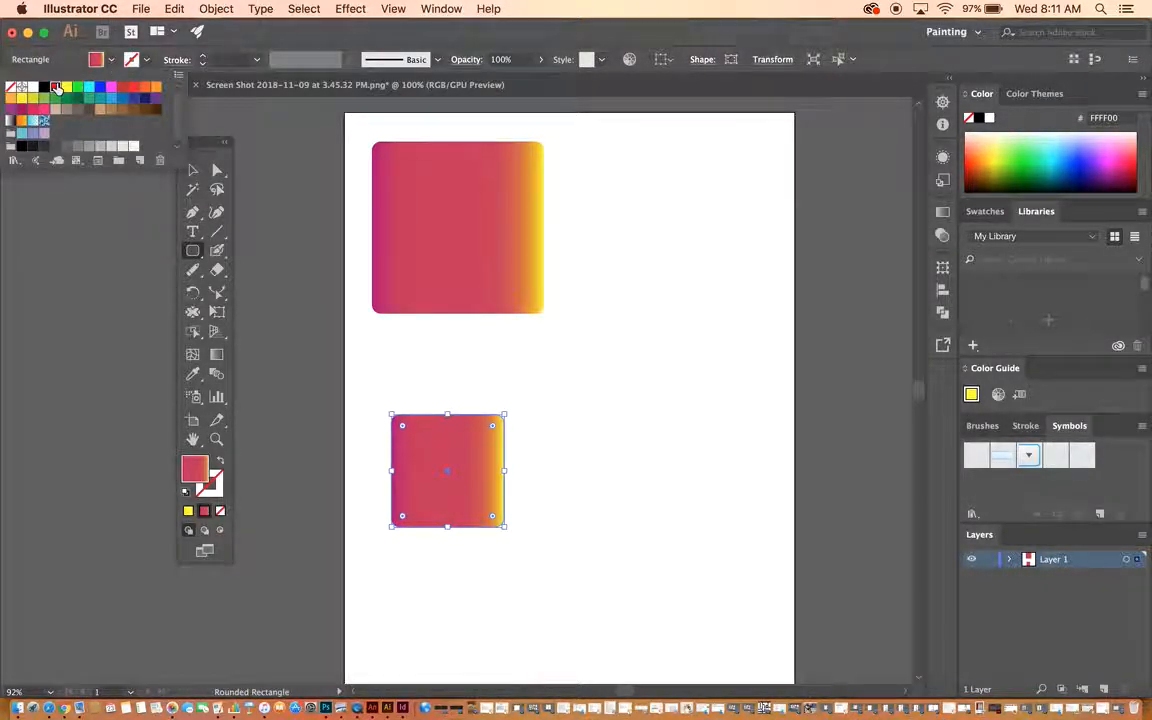
{"action": "left_click", "coordinate": [57, 88]}
{"action": "left_click", "coordinate": [360, 28]}
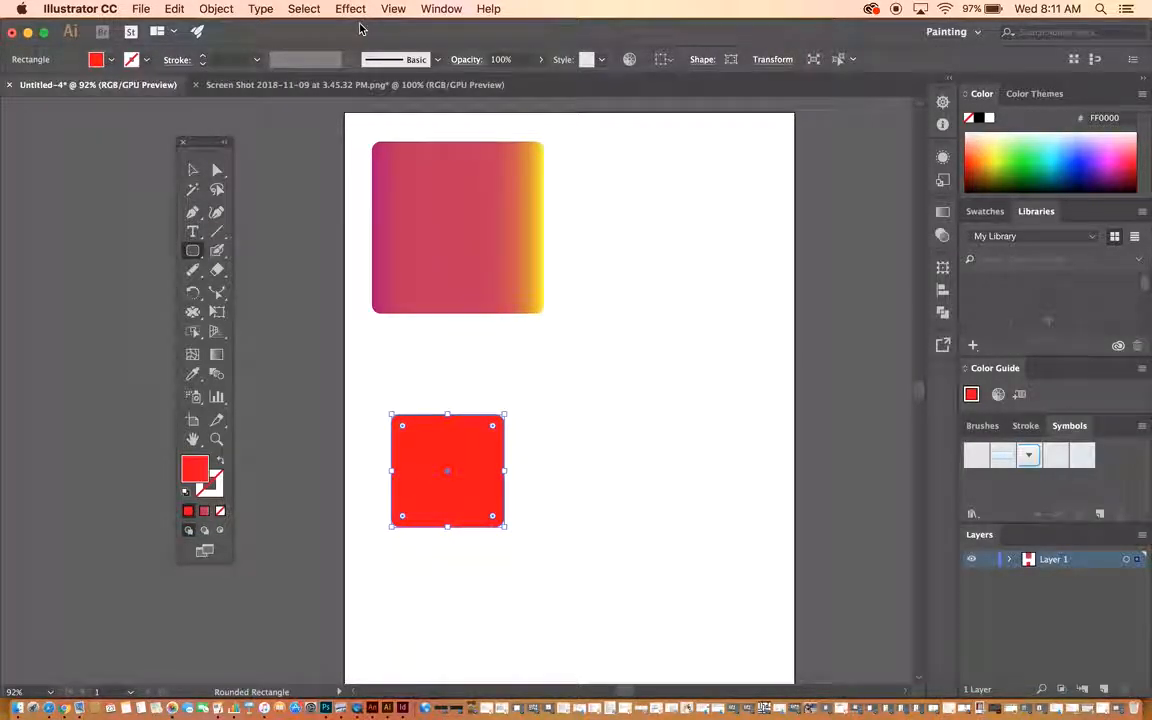
Draw a second rounded square of similar size beside the red one and fill it with yellow FFFF00.
{"action": "left_click", "coordinate": [192, 170]}
{"action": "left_click", "coordinate": [193, 253]}
{"action": "left_click_drag", "start_coordinate": [531, 421], "coordinate": [642, 539]}
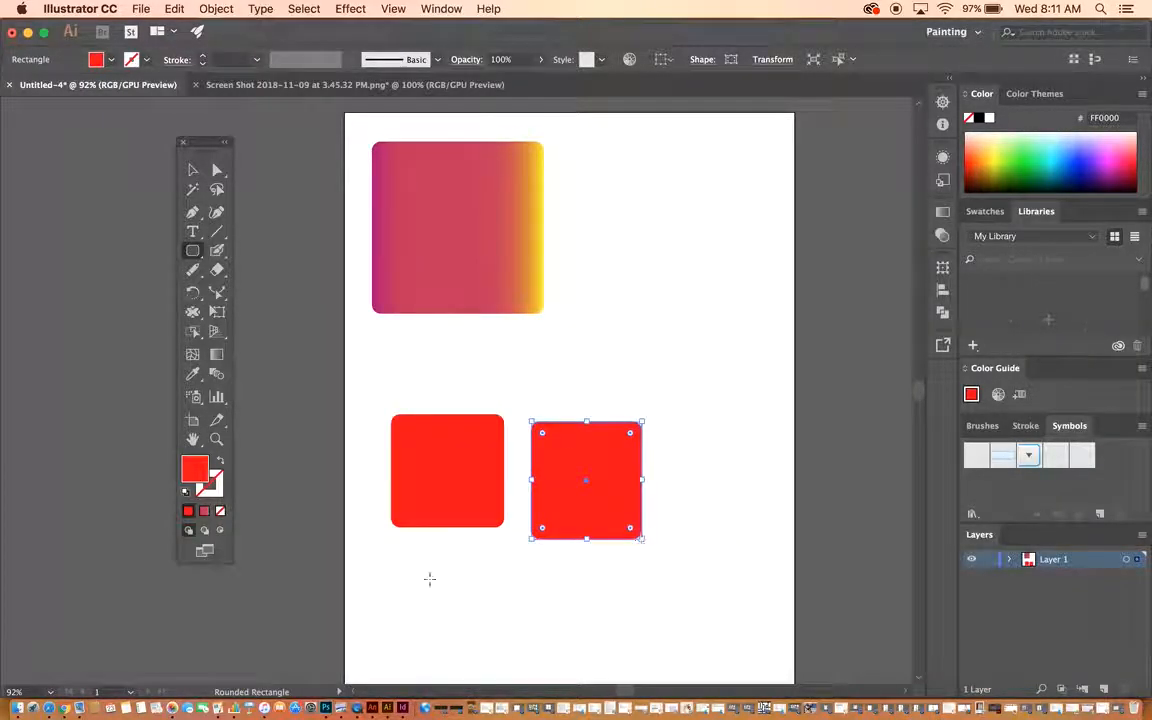
{"action": "left_click", "coordinate": [111, 60]}
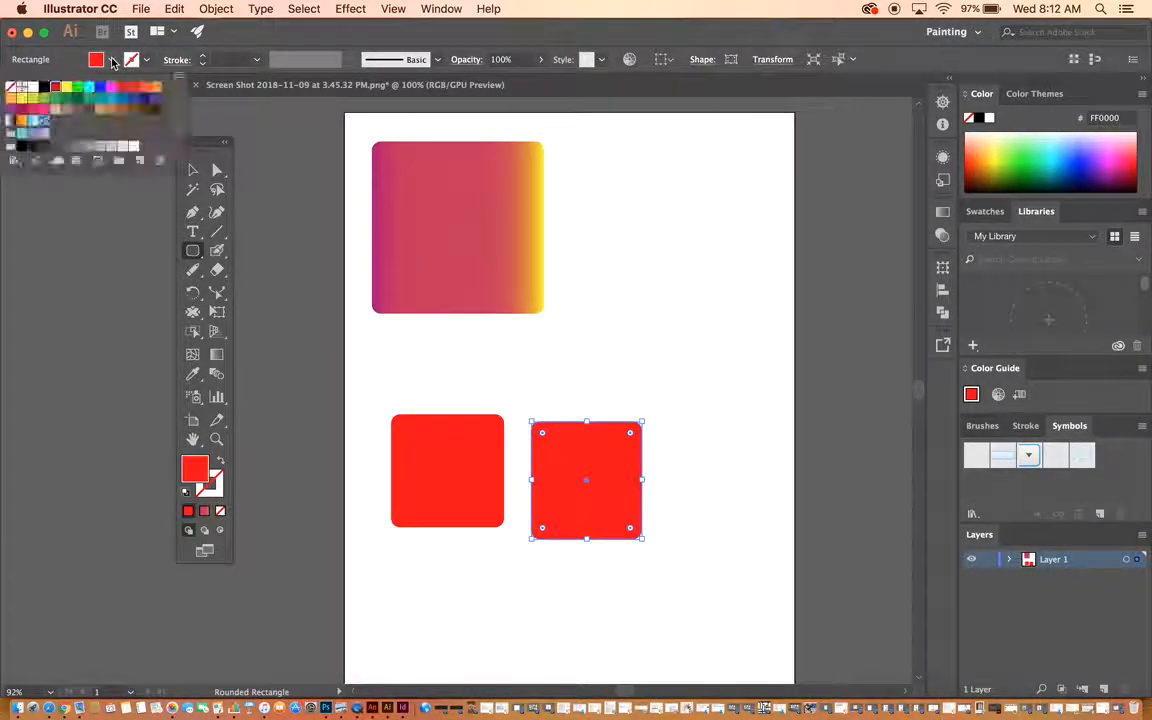
{"action": "left_click", "coordinate": [68, 88]}
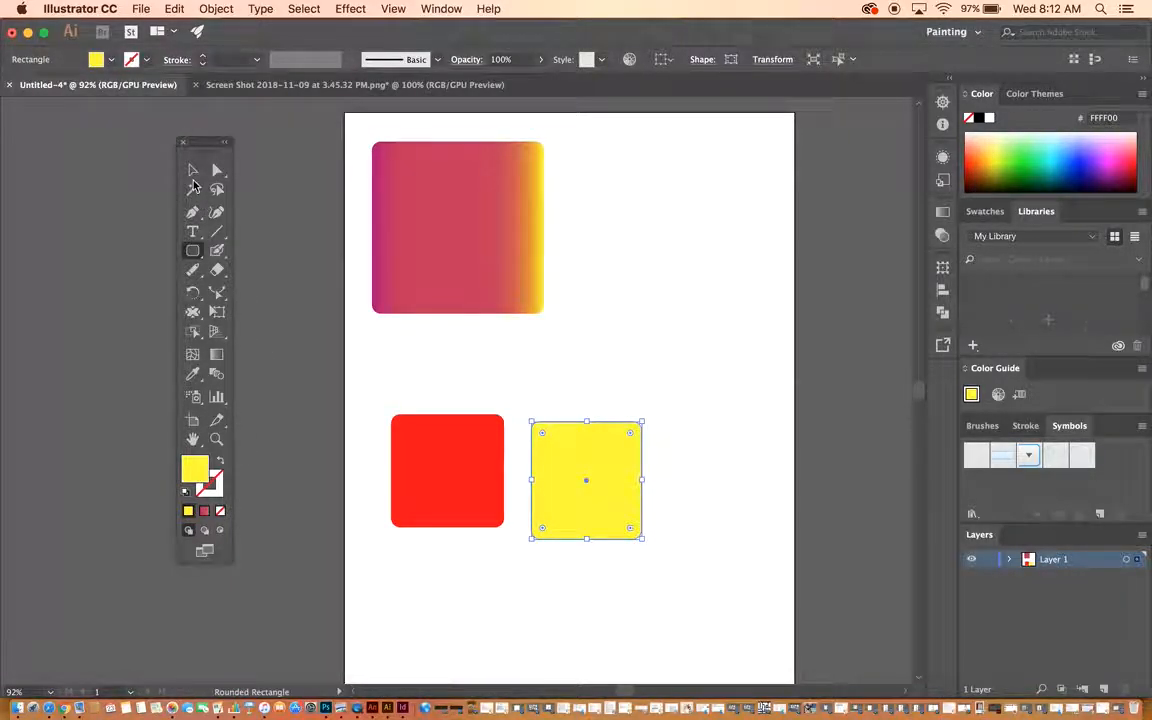
Select the red and yellow squares together and blend them with the Blend tool.
{"action": "left_click", "coordinate": [192, 170]}
{"action": "left_click_drag", "start_coordinate": [400, 390], "coordinate": [640, 569]}
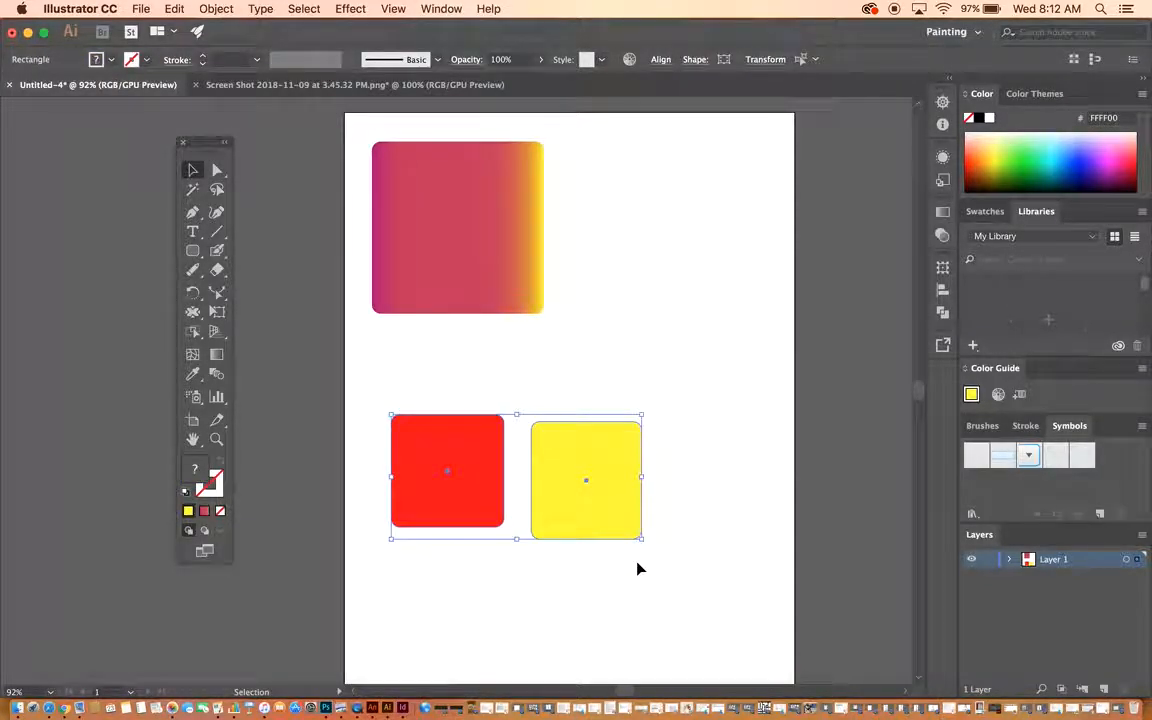
{"action": "left_click", "coordinate": [216, 375]}
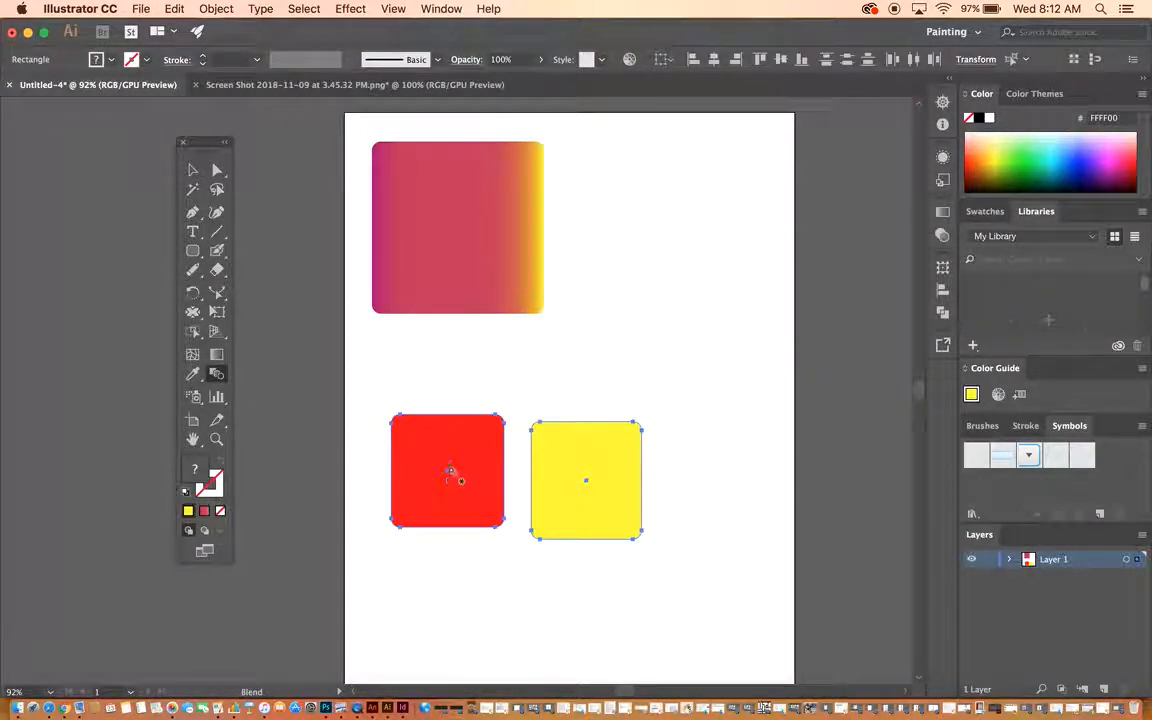
{"action": "left_click", "coordinate": [577, 491]}
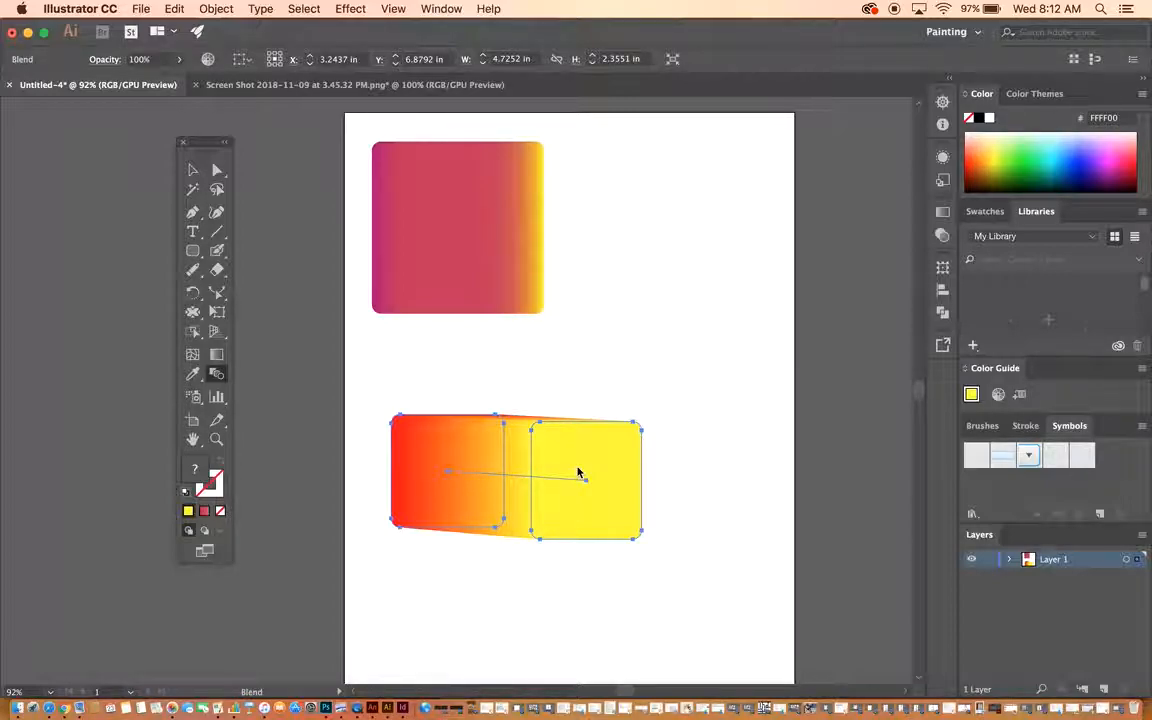
Select only the blend's yellow square with Direct Selection, move it down and closer to the red square, and deselect it.
{"action": "left_click", "coordinate": [217, 176]}
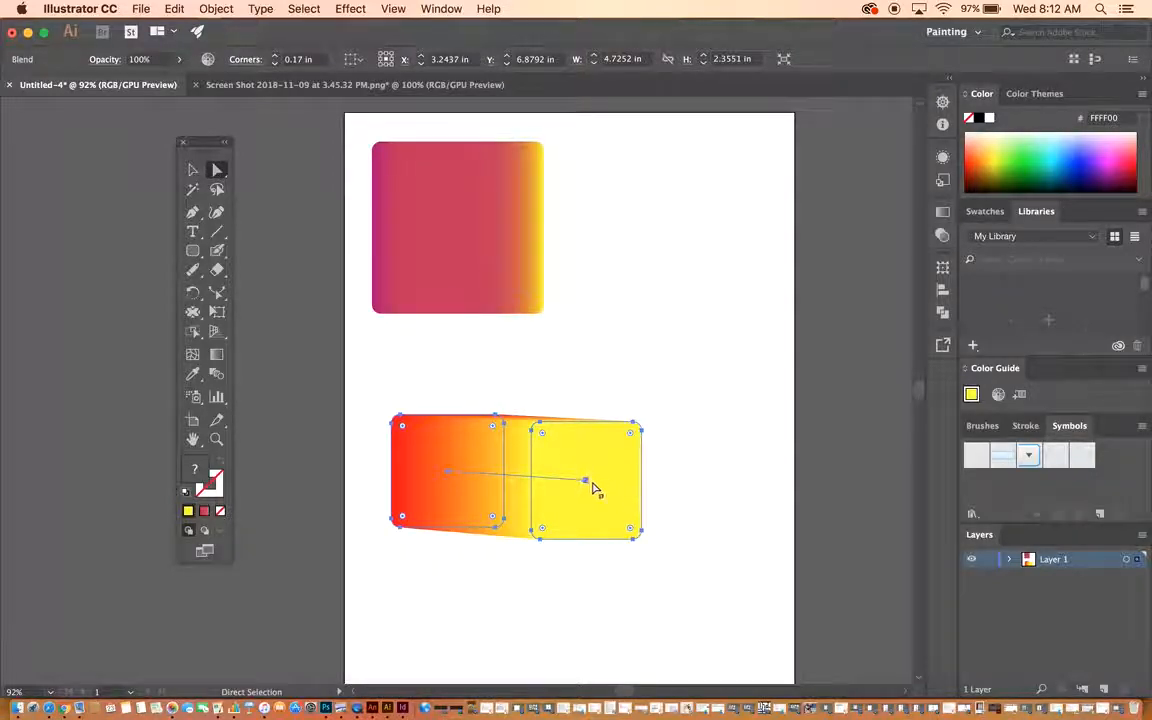
{"action": "left_click", "coordinate": [539, 424]}
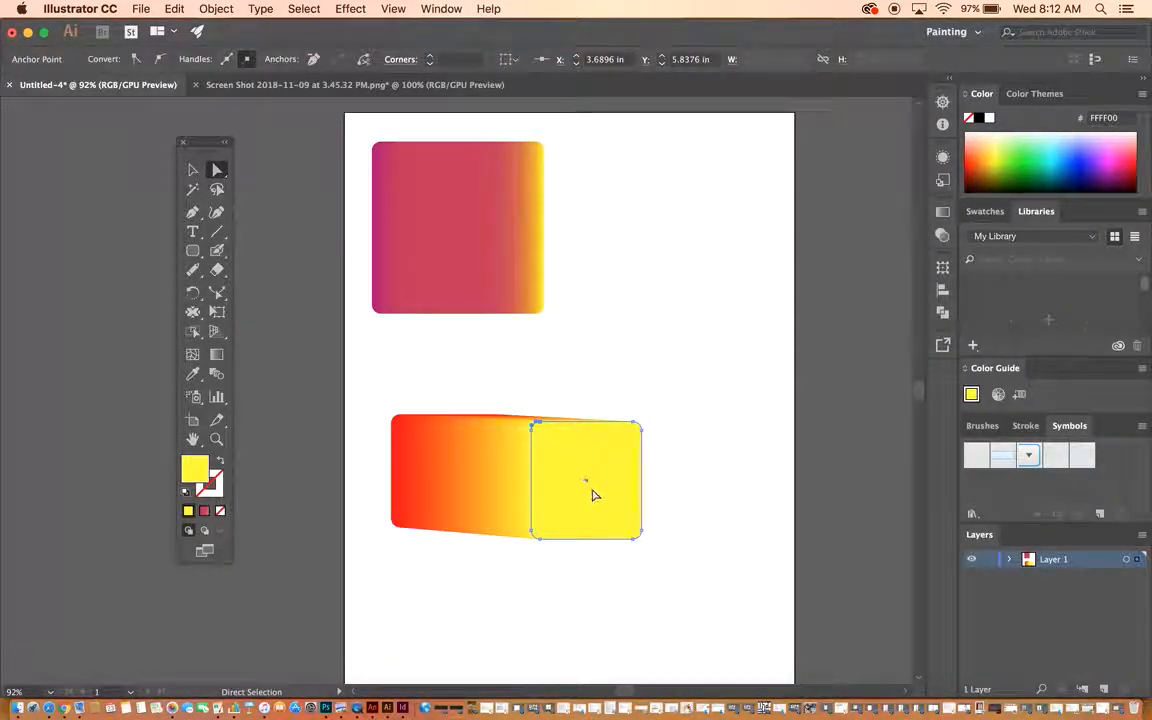
{"action": "left_click", "coordinate": [588, 484]}
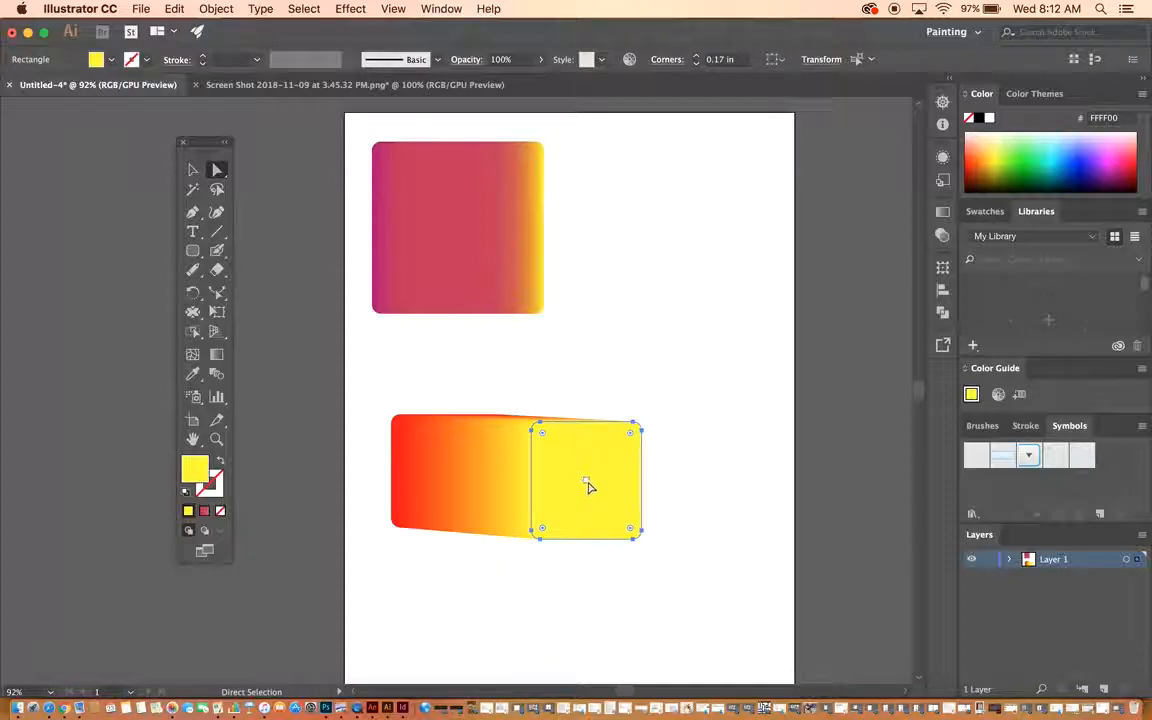
{"action": "left_click_drag", "start_coordinate": [588, 486], "coordinate": [529, 504]}
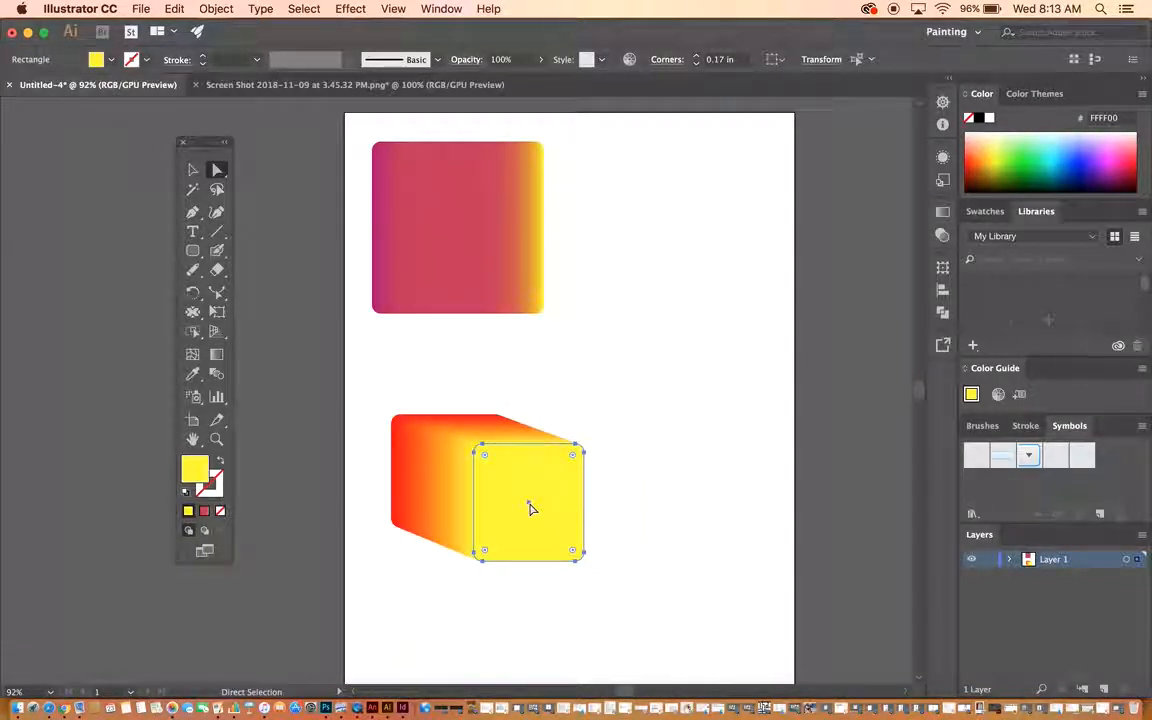
{"action": "left_click", "coordinate": [519, 389]}
Move the gradient square down and right to line its left edge up with the blended shape, and deselect it.
{"action": "left_click", "coordinate": [192, 170]}
{"action": "left_click_drag", "start_coordinate": [443, 273], "coordinate": [462, 306]}
{"action": "left_click", "coordinate": [724, 330]}
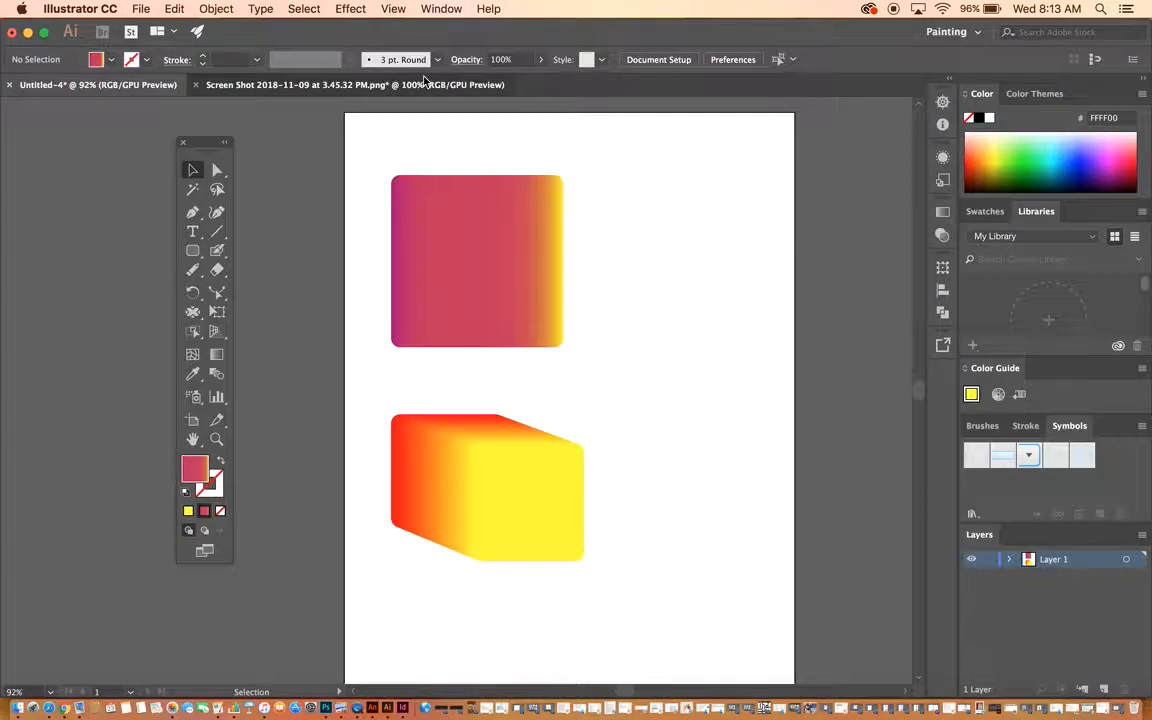
Look at the photo document, return to Untitled-4, and shift the gradient square slightly to the right.
{"action": "left_click", "coordinate": [424, 80]}
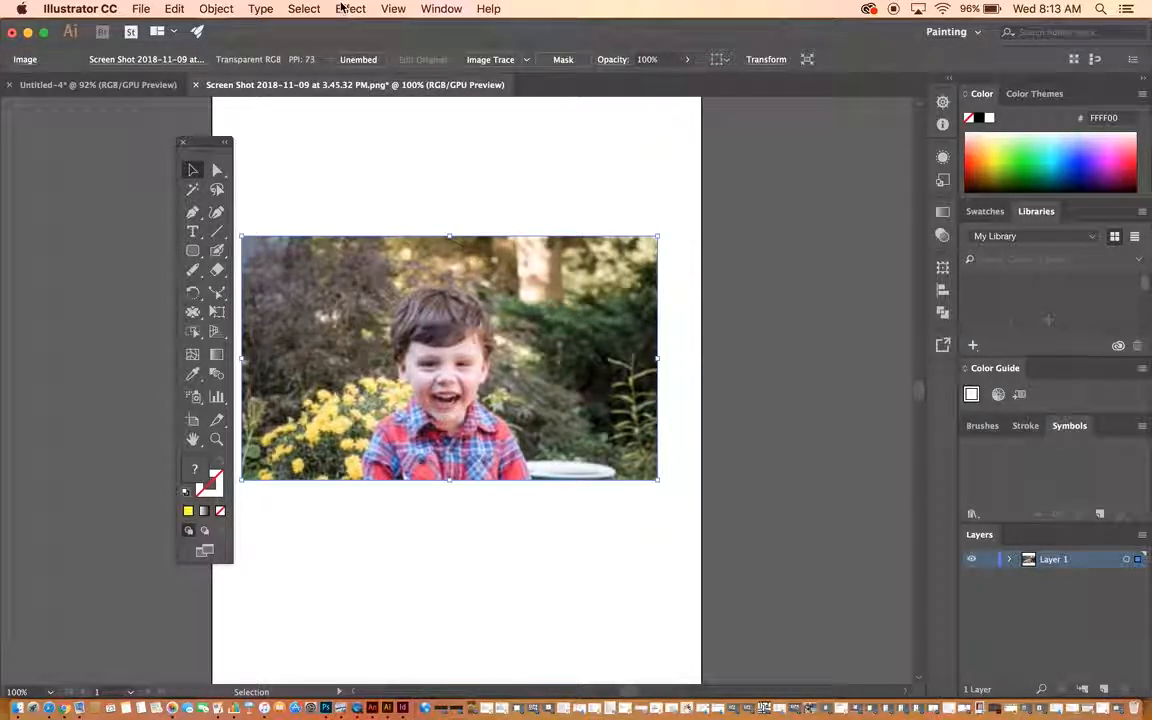
{"action": "left_click", "coordinate": [160, 84]}
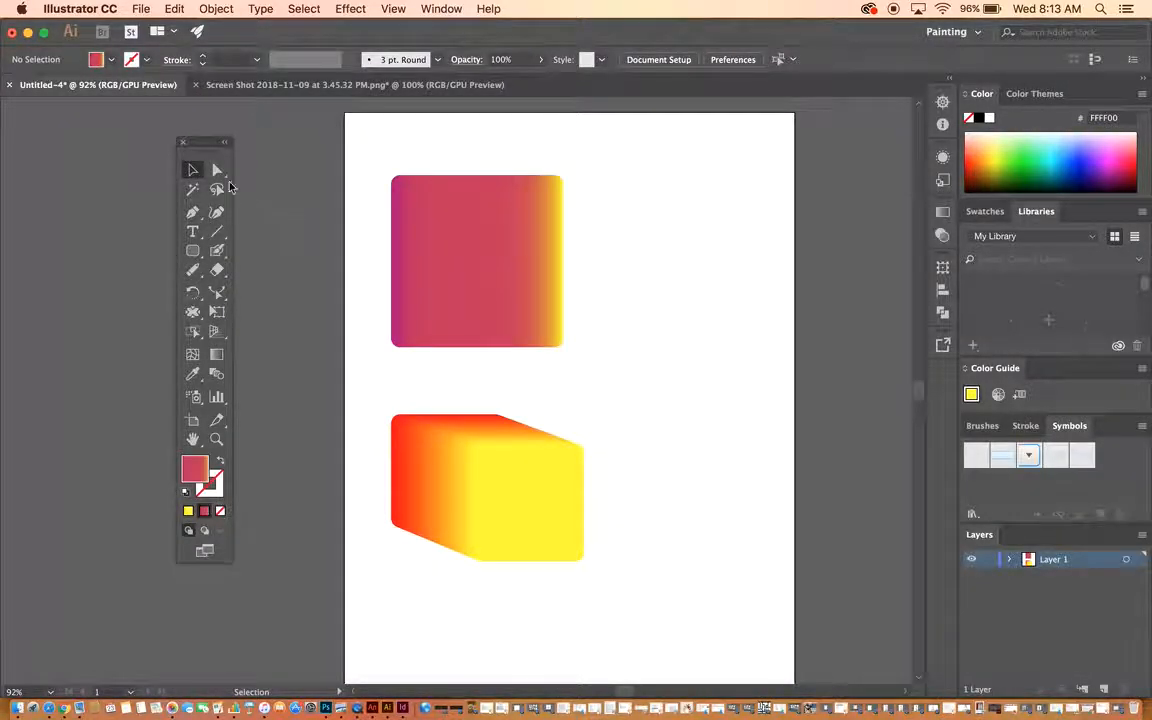
{"action": "left_click", "coordinate": [478, 257]}
{"action": "left_click_drag", "start_coordinate": [488, 316], "coordinate": [516, 316]}
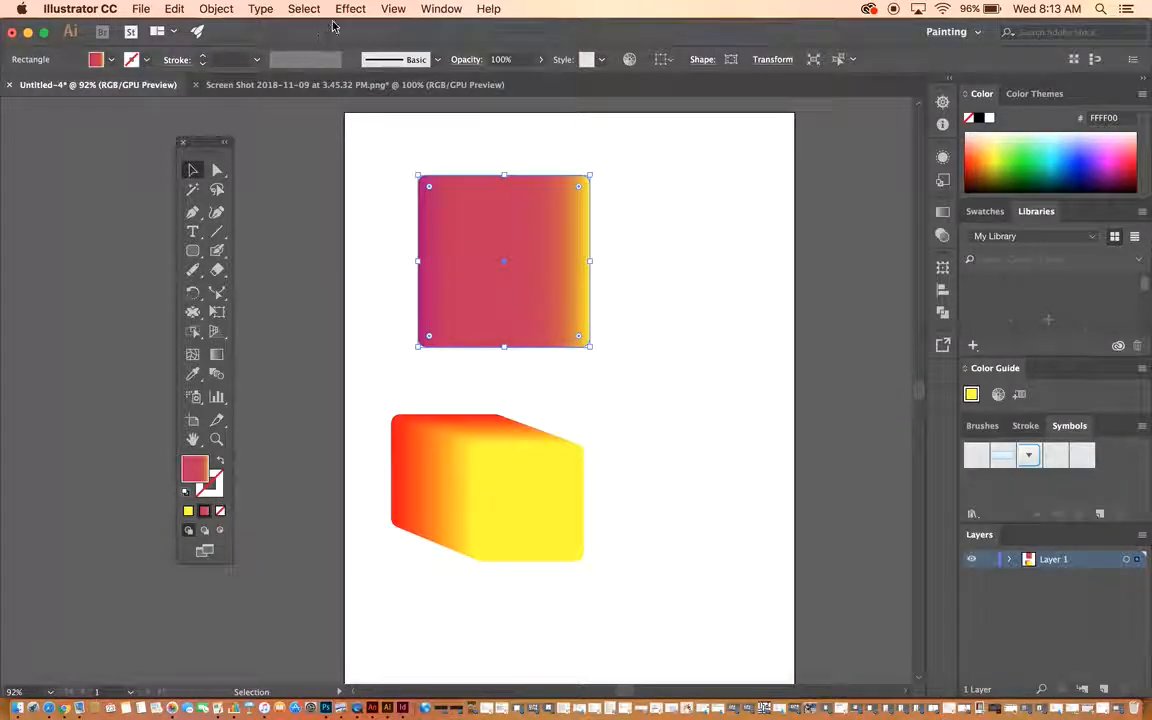
Start a Drop Shadow effect on the gradient square with the preview on, and move the settings dialog off the shape.
{"action": "left_click", "coordinate": [350, 9]}
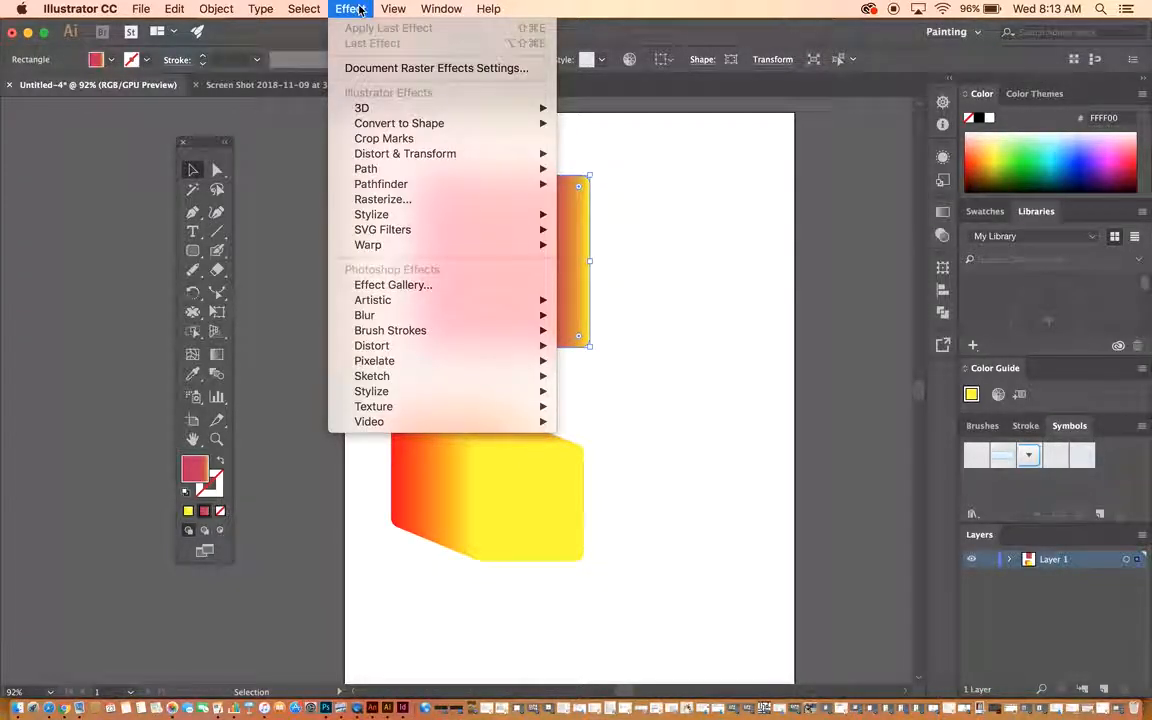
{"action": "mouse_move", "coordinate": [381, 110]}
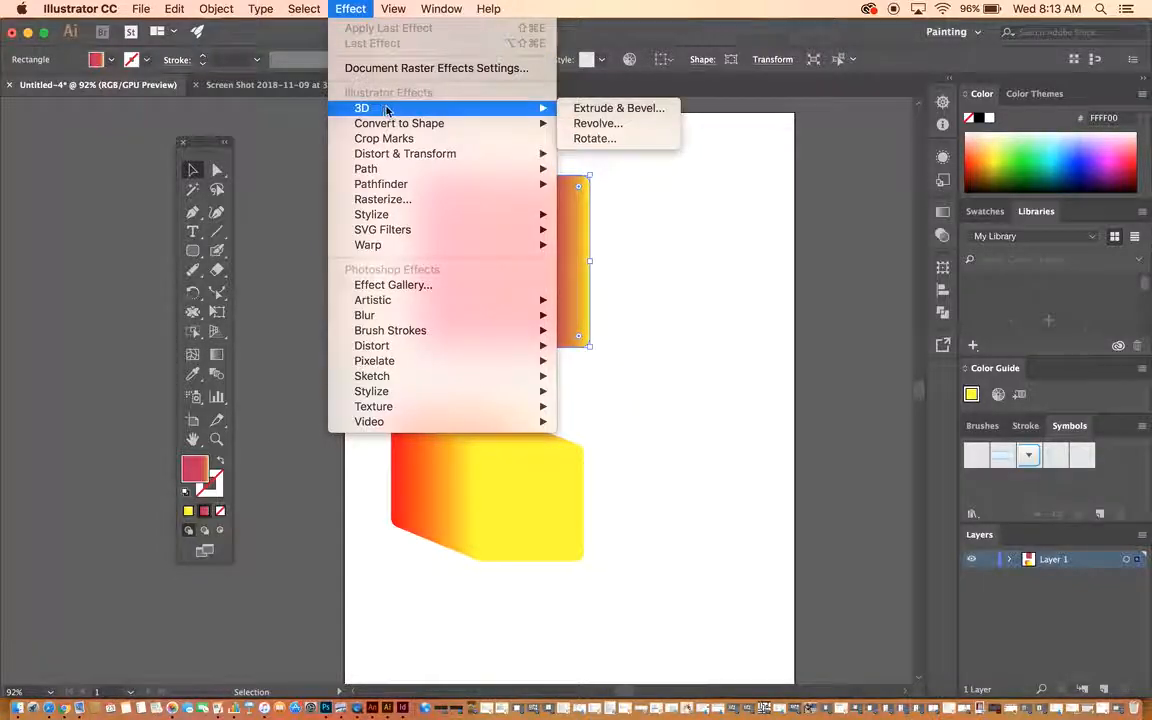
{"action": "mouse_move", "coordinate": [396, 217]}
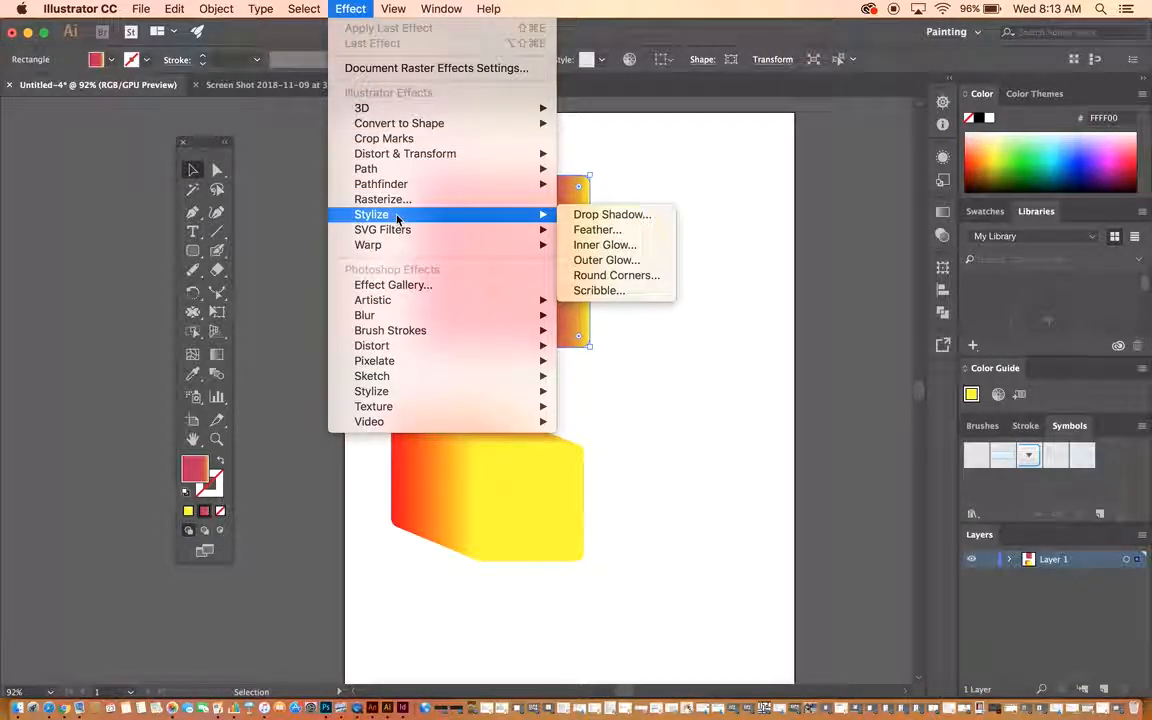
{"action": "mouse_move", "coordinate": [402, 245]}
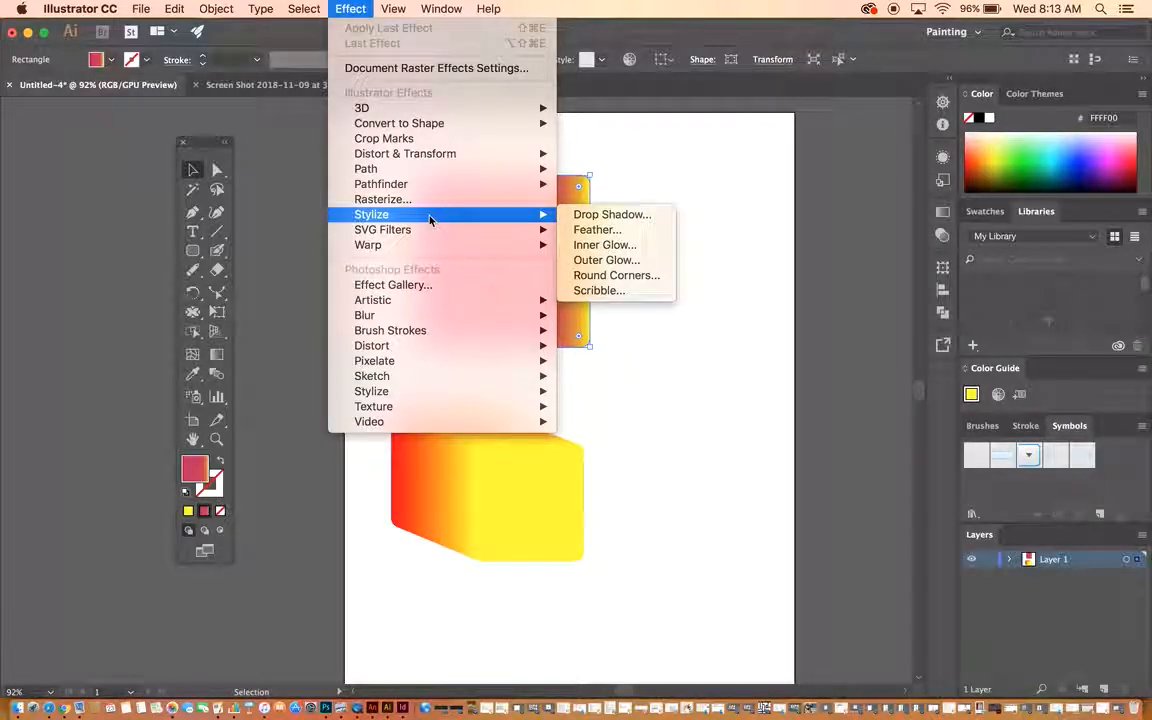
{"action": "left_click", "coordinate": [612, 214]}
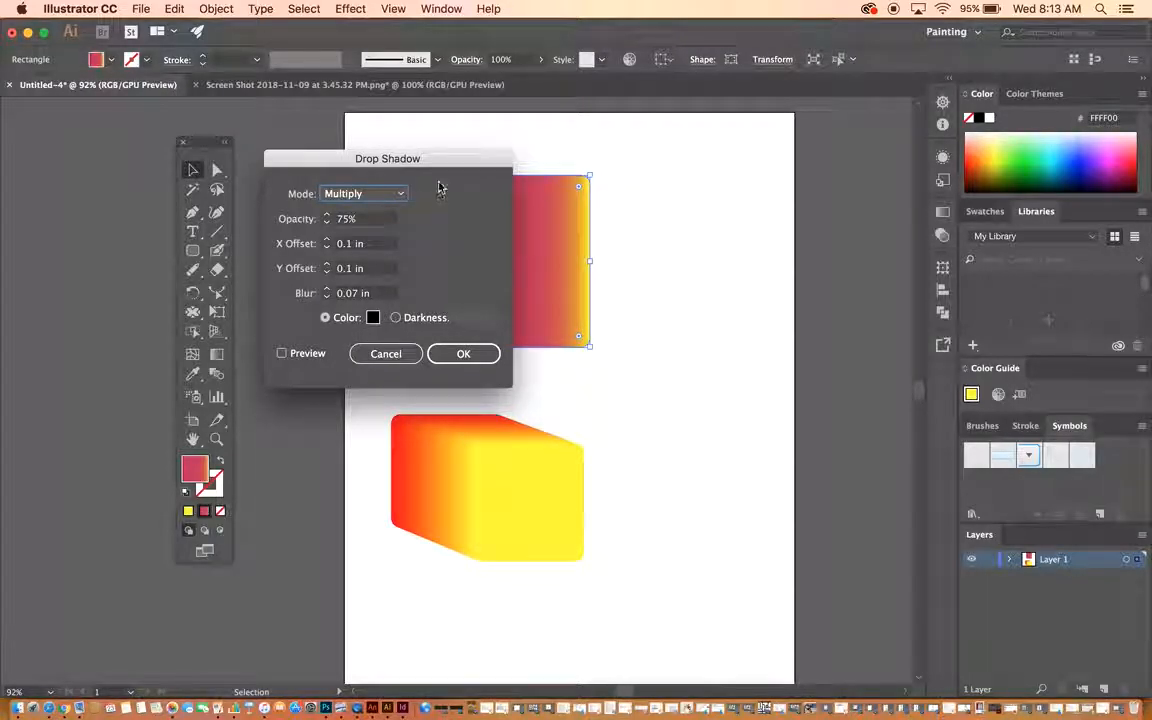
{"action": "left_click", "coordinate": [283, 354]}
{"action": "left_click_drag", "start_coordinate": [420, 168], "coordinate": [356, 158]}
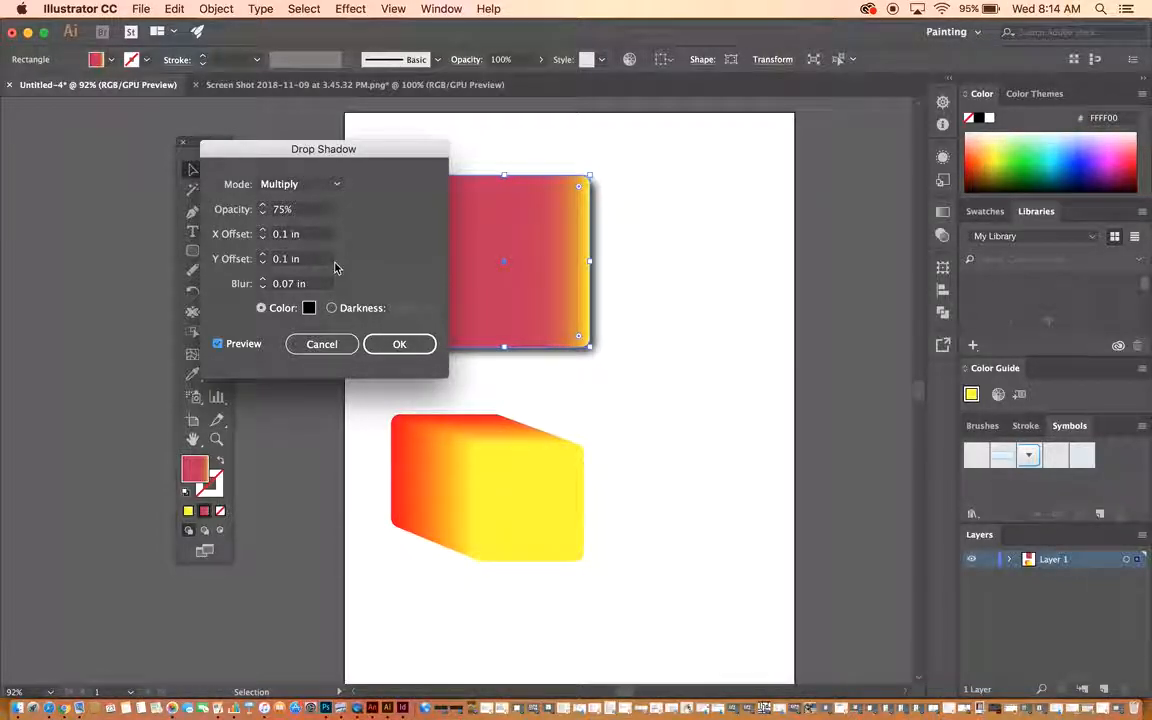
Set the drop shadow's X offset to 0.3 in and Y offset to 0.4 in.
{"action": "left_click", "coordinate": [263, 231]}
{"action": "left_click", "coordinate": [263, 231]}
{"action": "left_click", "coordinate": [263, 231]}
{"action": "left_click", "coordinate": [262, 237]}
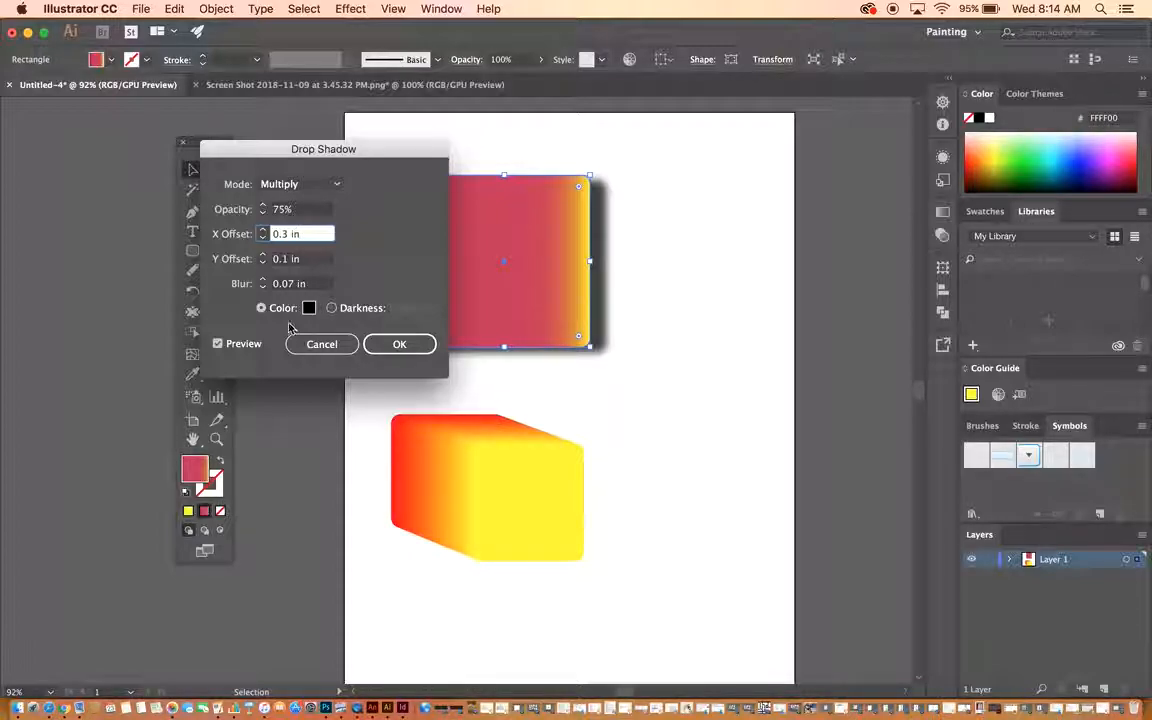
{"action": "left_click", "coordinate": [263, 255]}
{"action": "left_click", "coordinate": [263, 255]}
{"action": "left_click", "coordinate": [263, 255]}
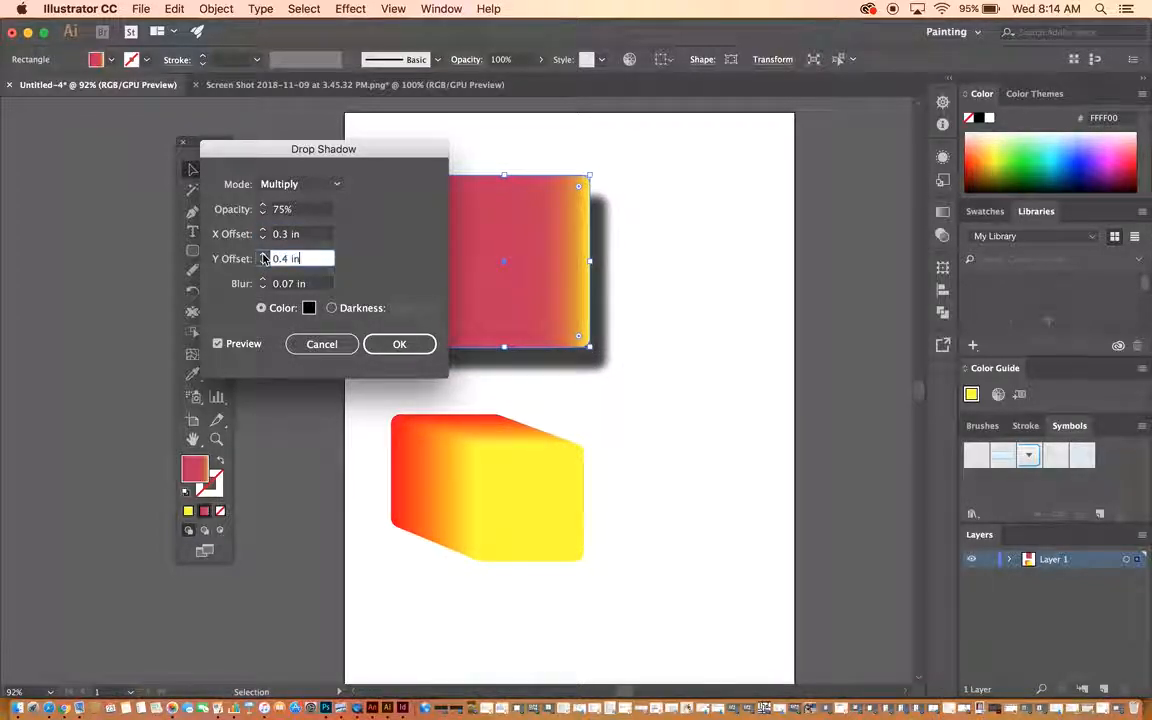
Set the drop shadow's blur to 0.2 in and apply the effect.
{"action": "left_click", "coordinate": [263, 281]}
{"action": "left_click", "coordinate": [263, 281]}
{"action": "left_click", "coordinate": [263, 281]}
{"action": "left_click", "coordinate": [262, 288]}
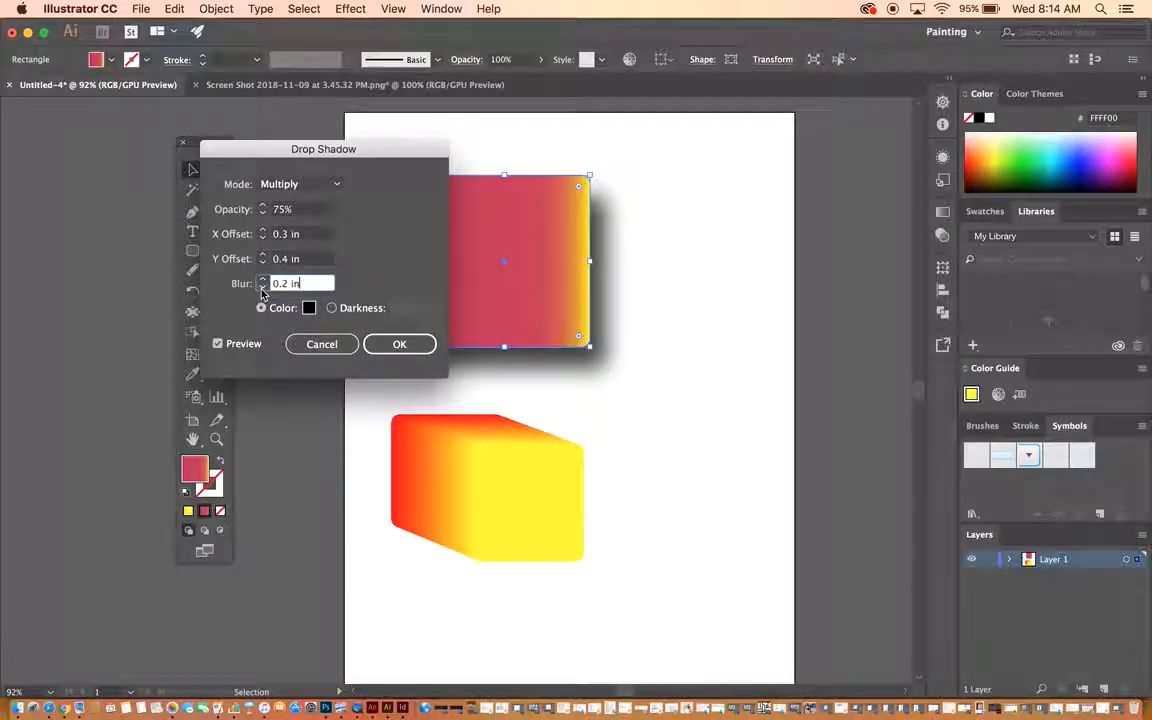
{"action": "left_click", "coordinate": [399, 344]}
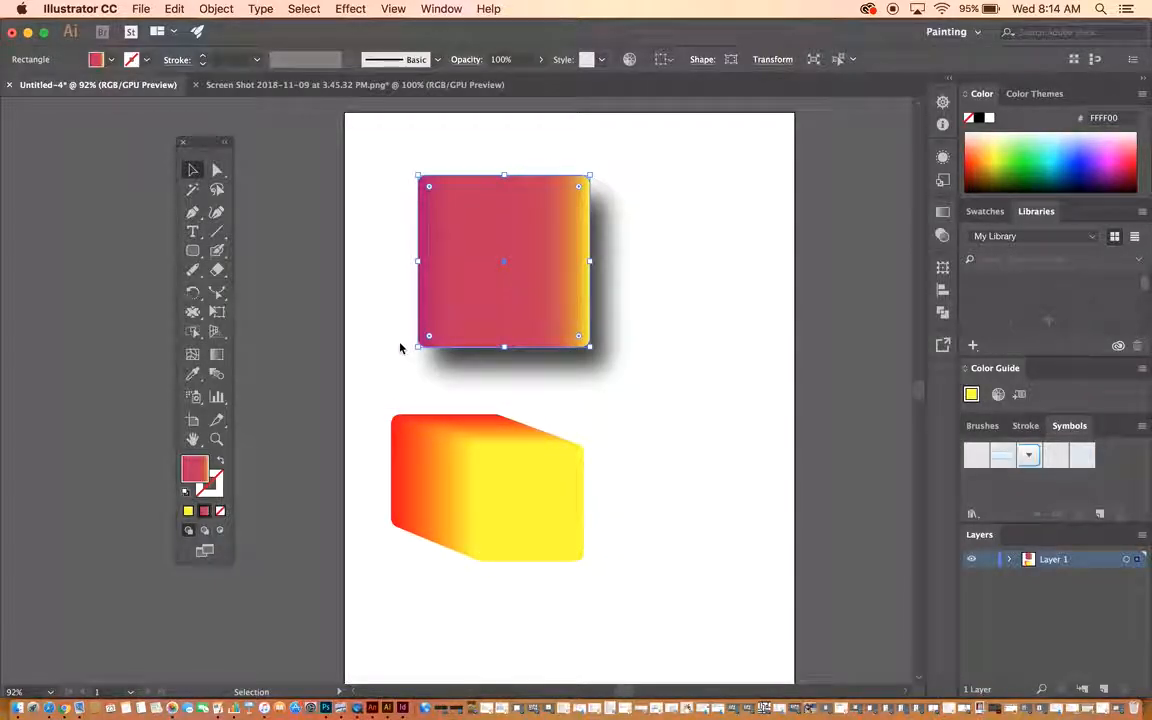
Switch to the photo document, preview the Colored Pencil, Cutout, Film Grain and Fresco artistic effects on the photo, and cancel without applying any.
{"action": "left_click", "coordinate": [338, 88]}
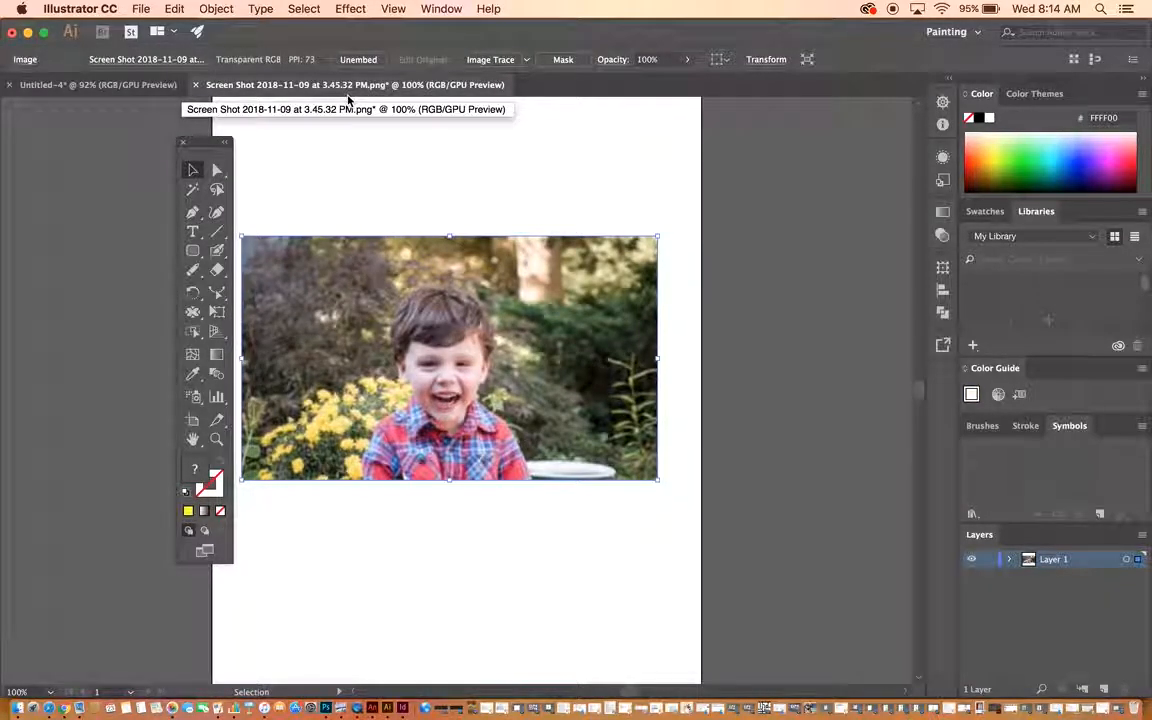
{"action": "left_click", "coordinate": [350, 8]}
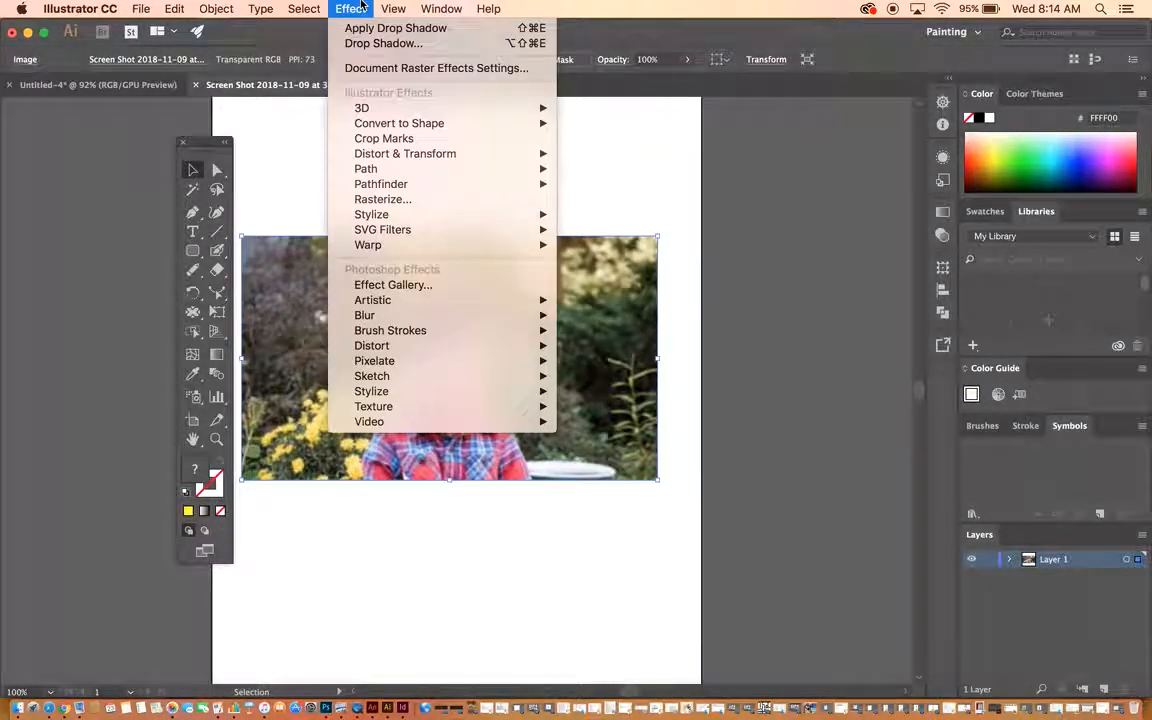
{"action": "mouse_move", "coordinate": [398, 315]}
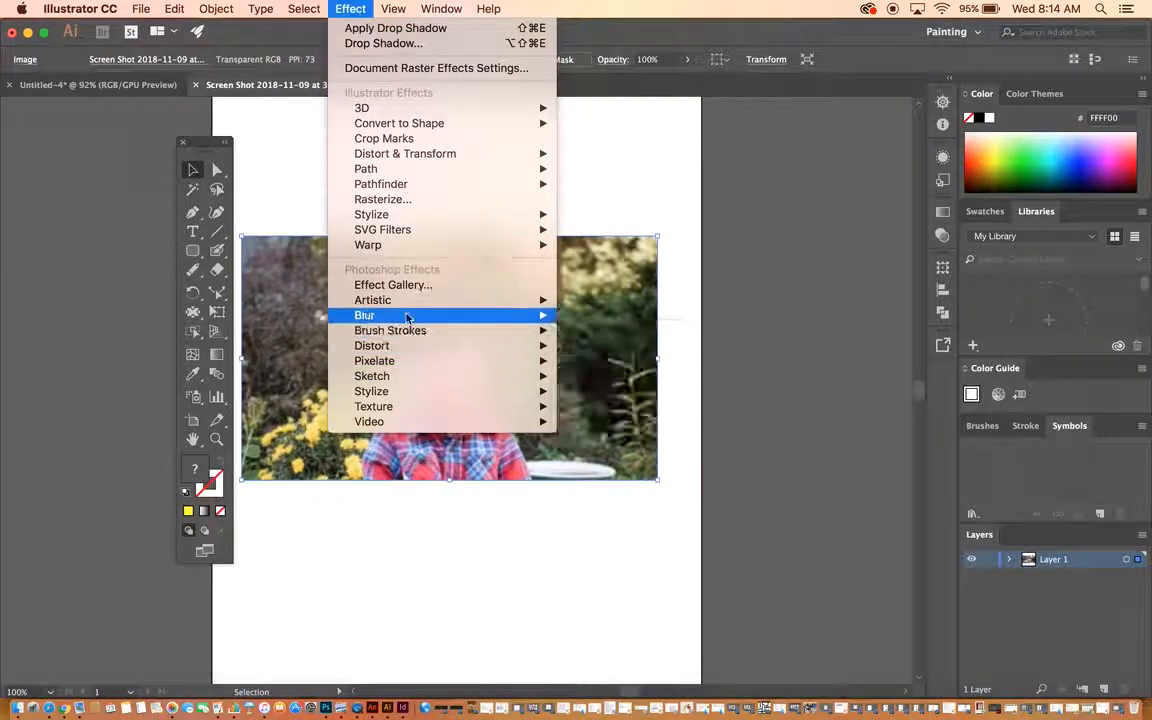
{"action": "mouse_move", "coordinate": [556, 303]}
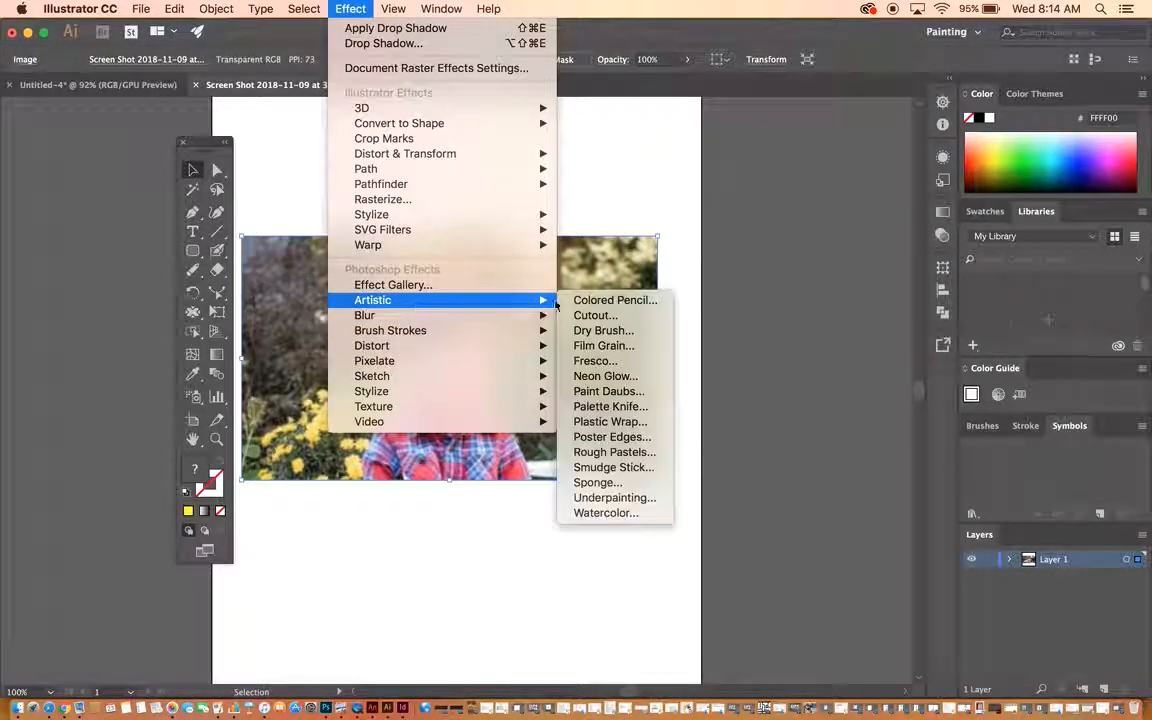
{"action": "left_click", "coordinate": [614, 300]}
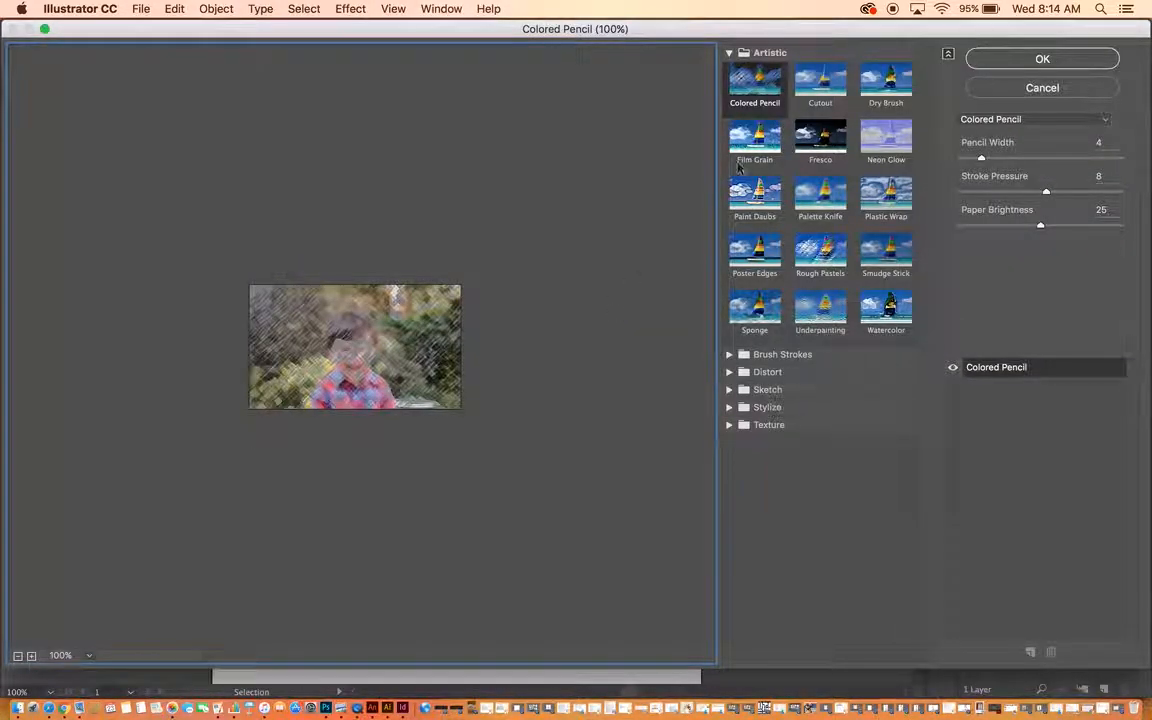
{"action": "left_click", "coordinate": [822, 85]}
{"action": "left_click", "coordinate": [754, 136]}
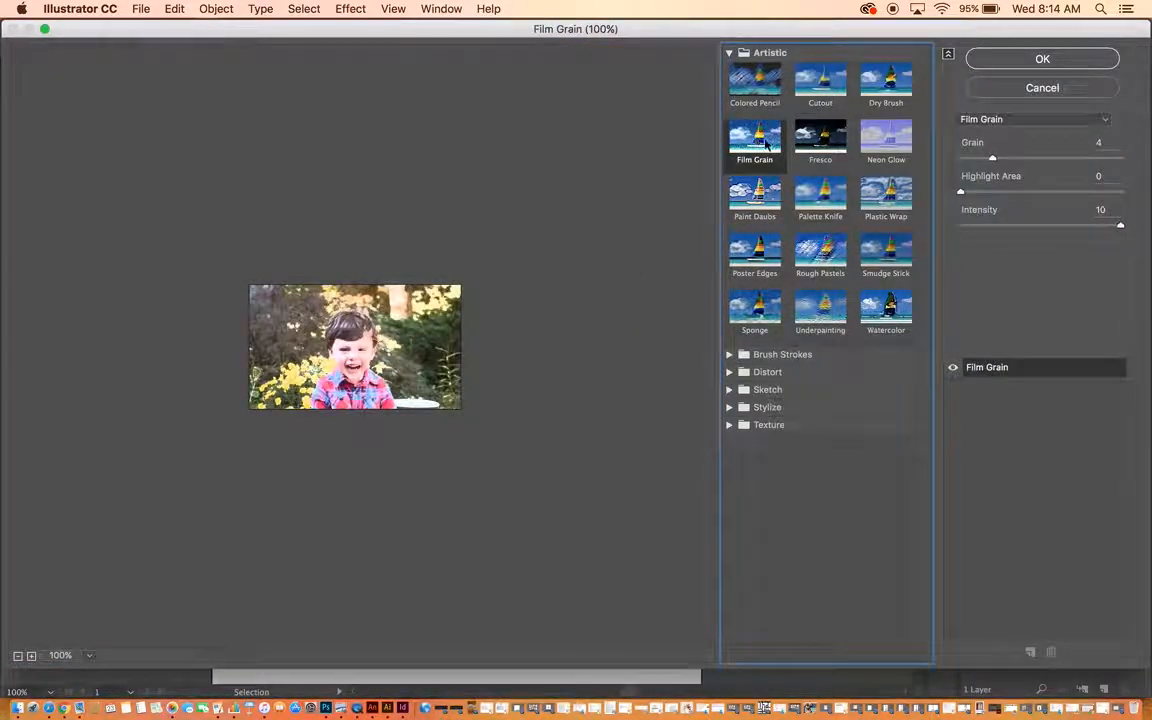
{"action": "left_click", "coordinate": [820, 136]}
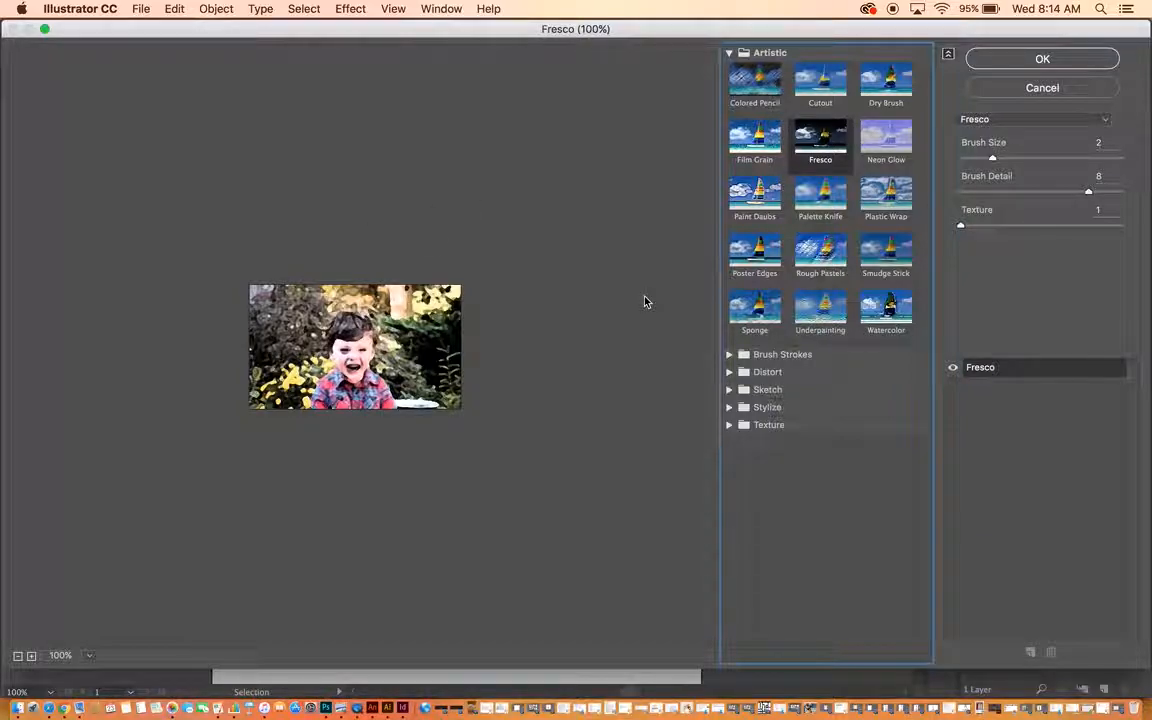
{"action": "left_click", "coordinate": [1010, 88]}
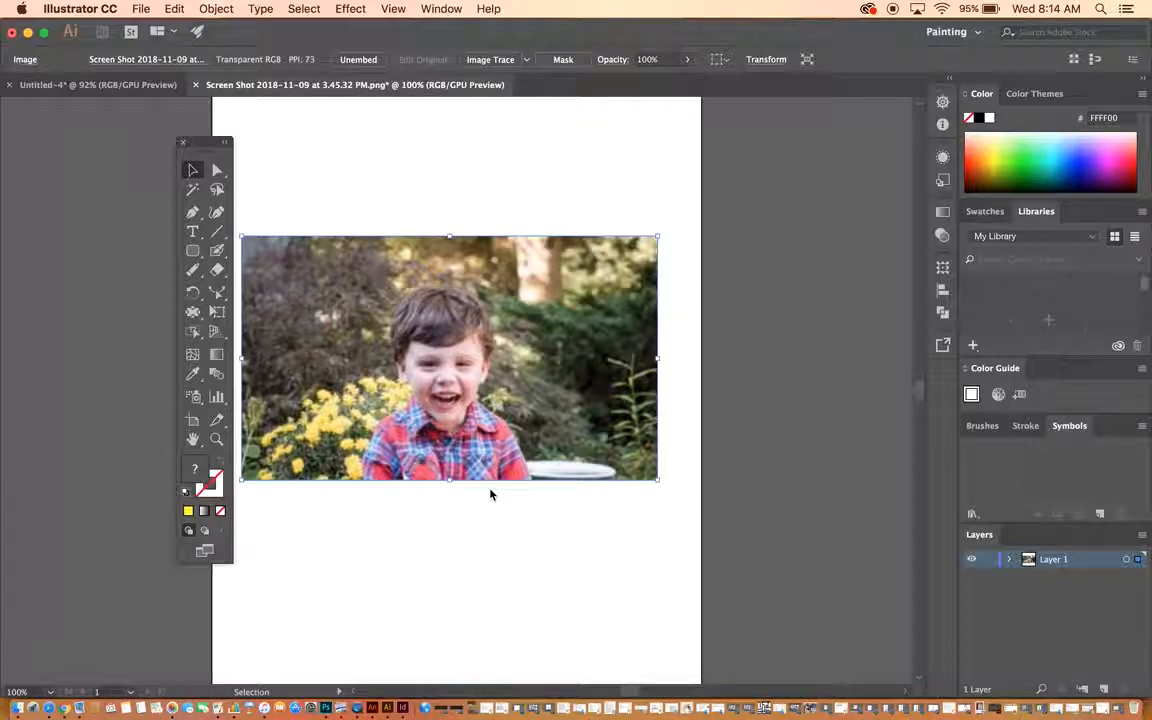
Open the Image Trace settings, move them off the photo, and trace it with the High Fidelity Photo preset.
{"action": "left_click", "coordinate": [441, 8]}
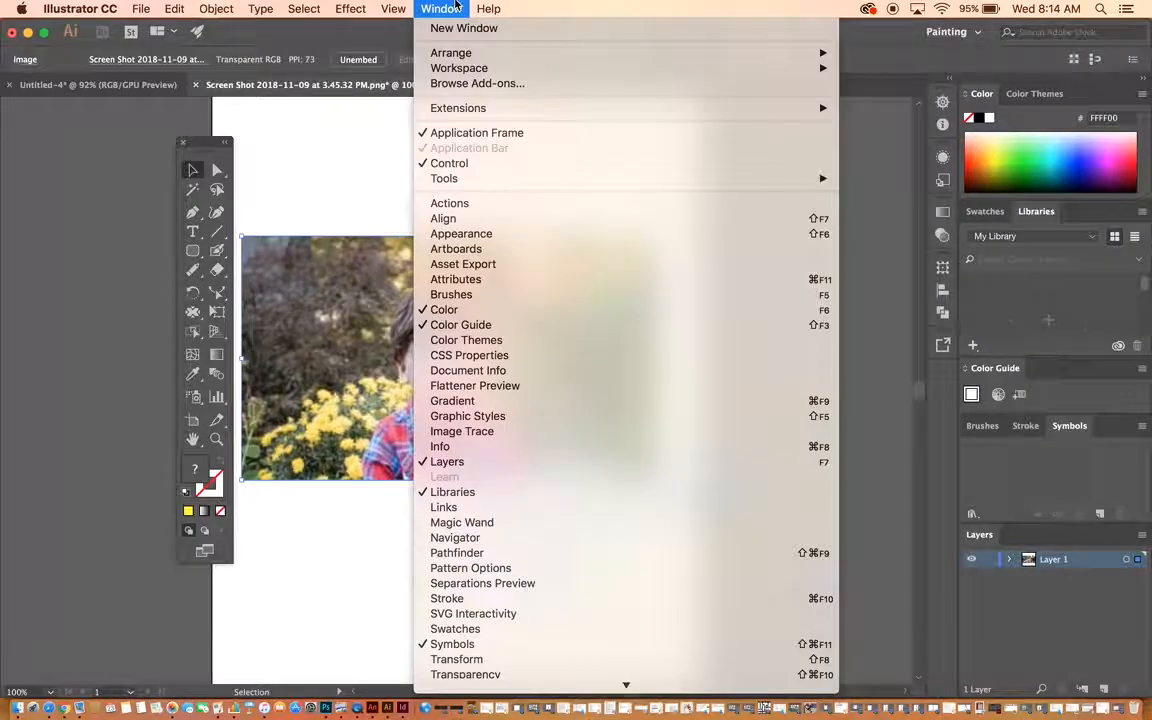
{"action": "left_click", "coordinate": [502, 436]}
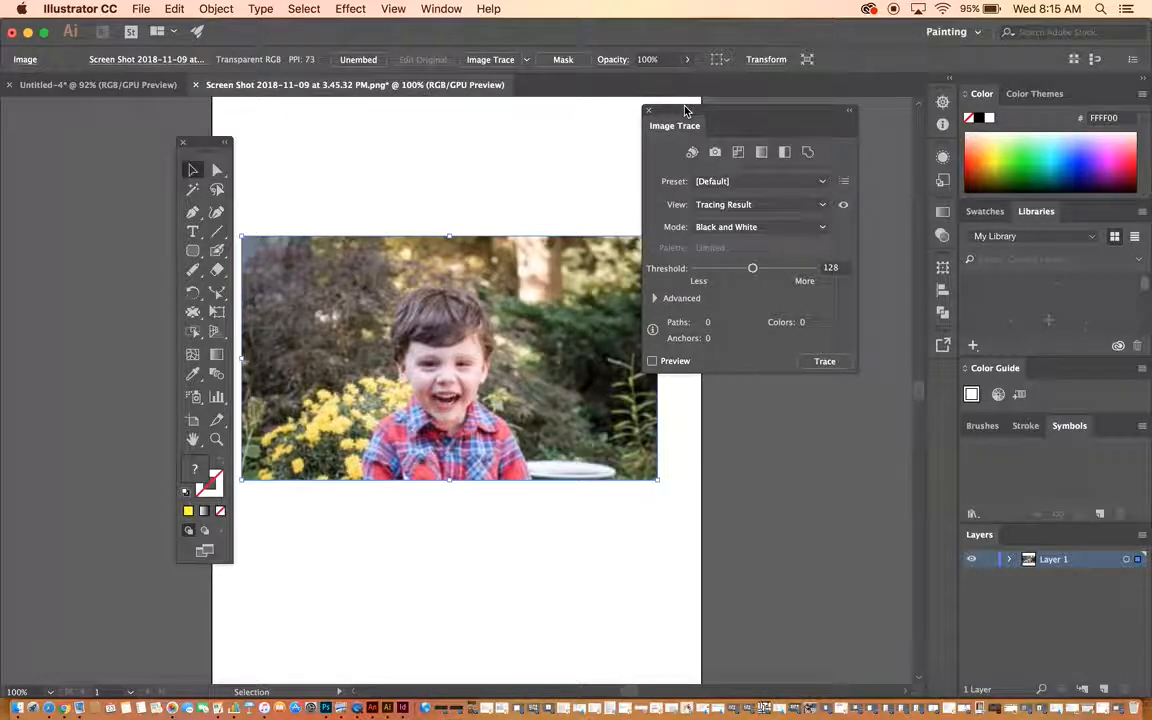
{"action": "left_click_drag", "start_coordinate": [687, 111], "coordinate": [722, 109]}
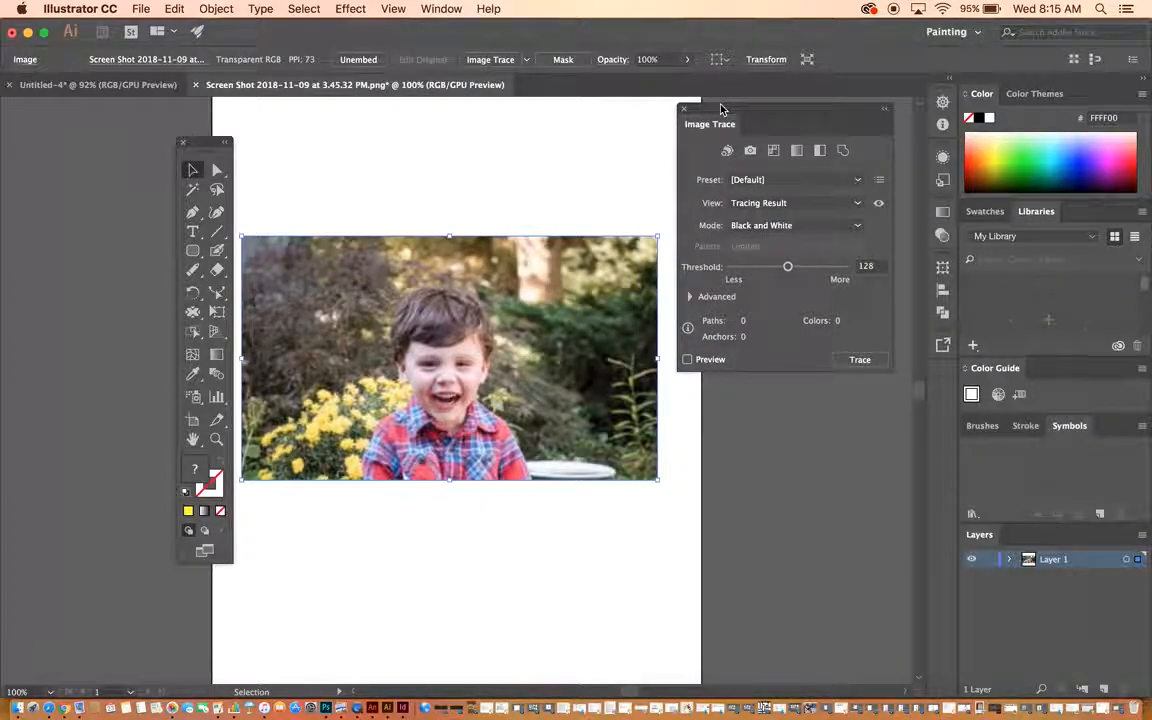
{"action": "left_click", "coordinate": [745, 181]}
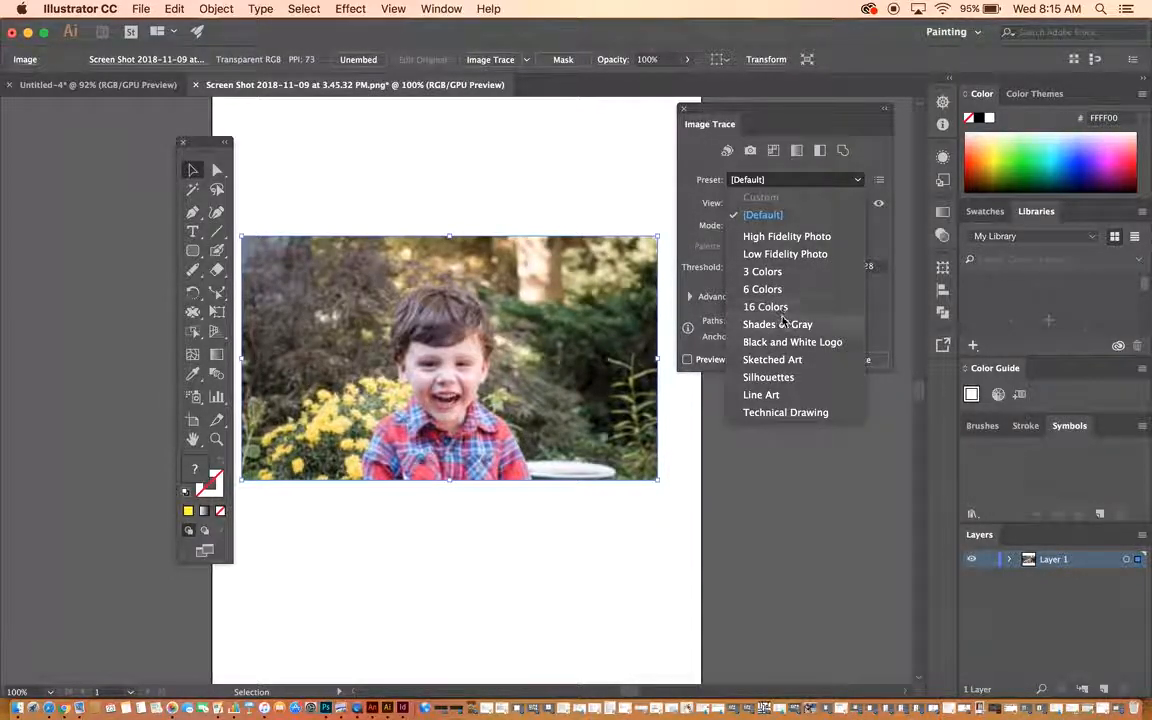
{"action": "left_click", "coordinate": [770, 238]}
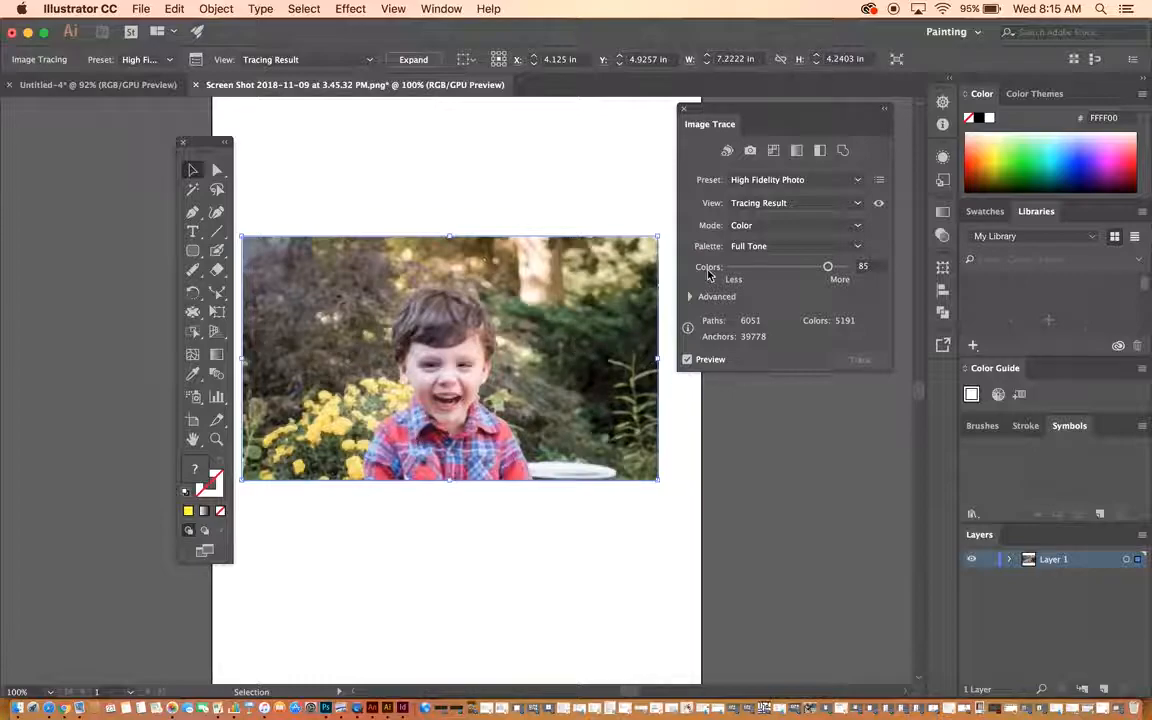
Try the 3 Colors, 6 Colors and 16 Colors presets on the photo's image trace.
{"action": "left_click", "coordinate": [793, 182]}
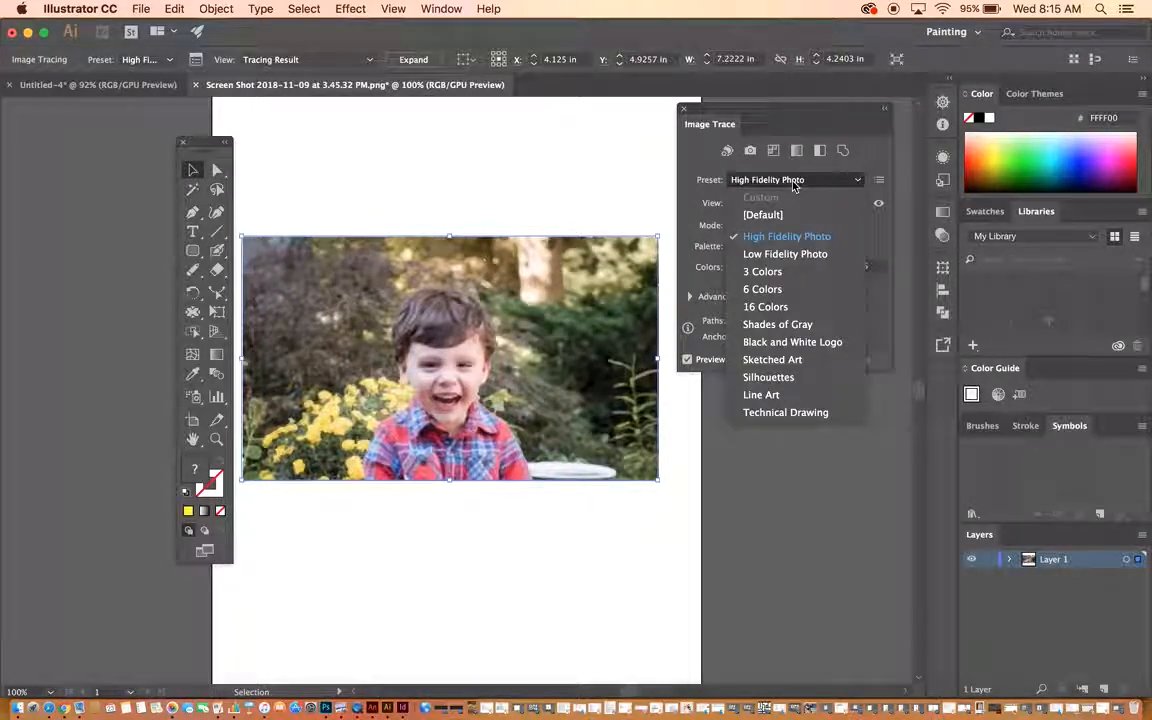
{"action": "left_click", "coordinate": [792, 275]}
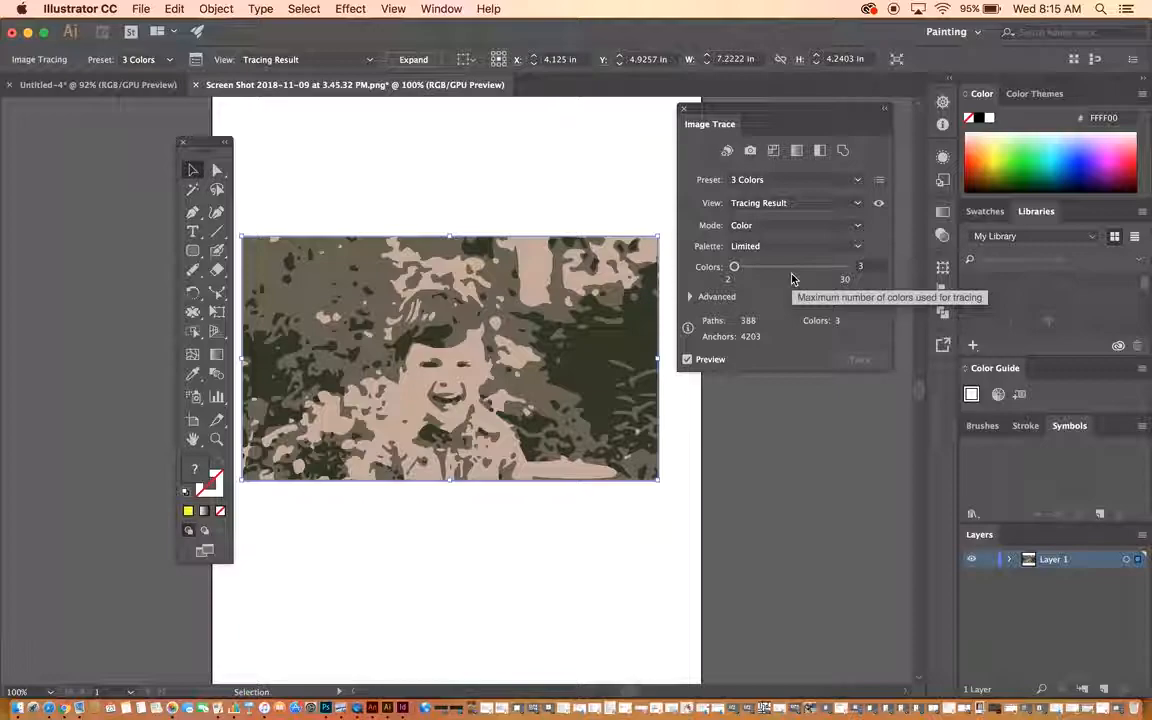
{"action": "left_click", "coordinate": [789, 180]}
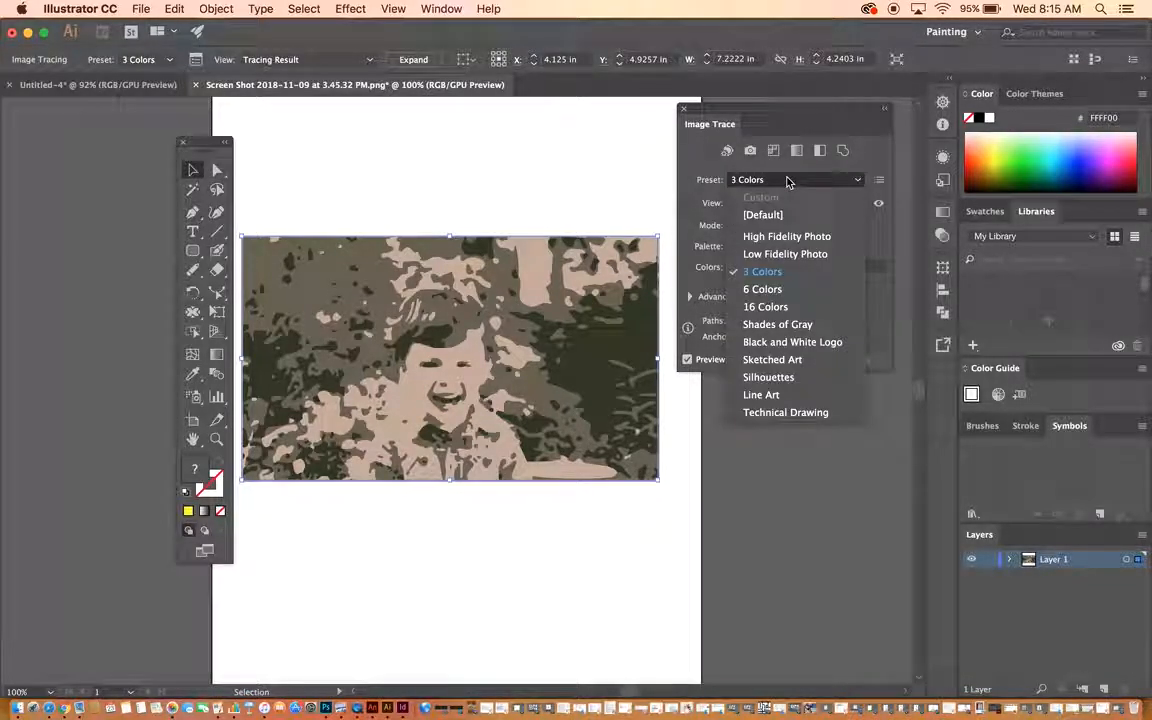
{"action": "left_click", "coordinate": [763, 290]}
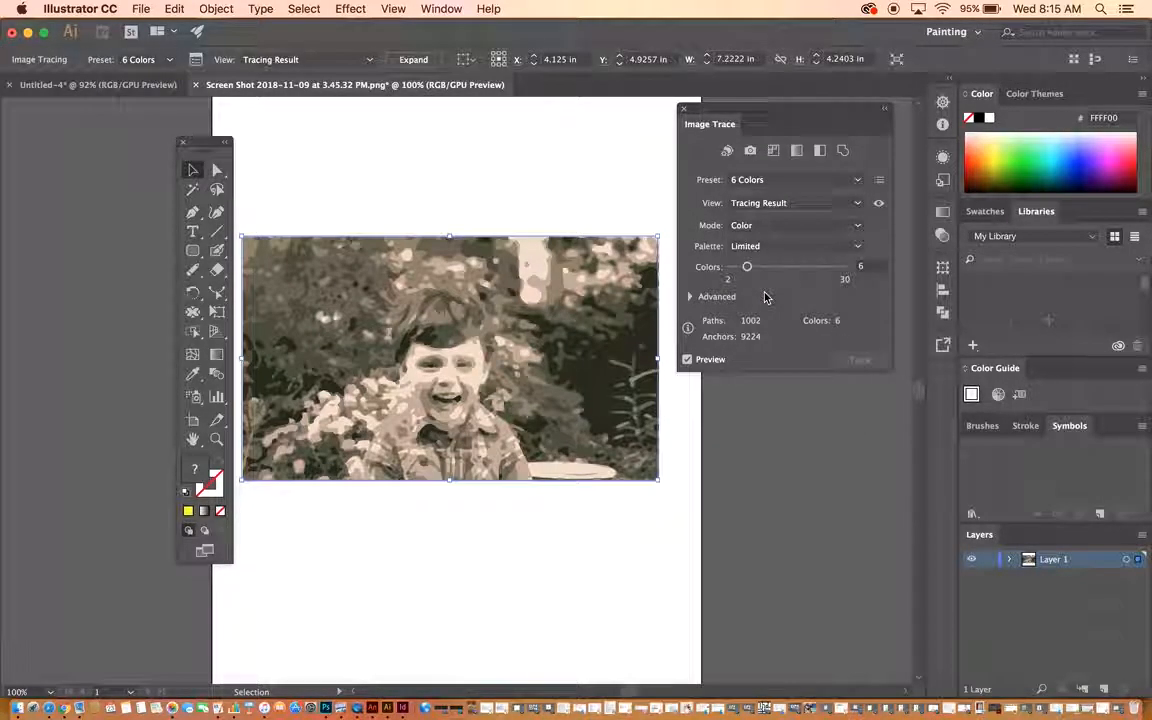
{"action": "left_click", "coordinate": [790, 180]}
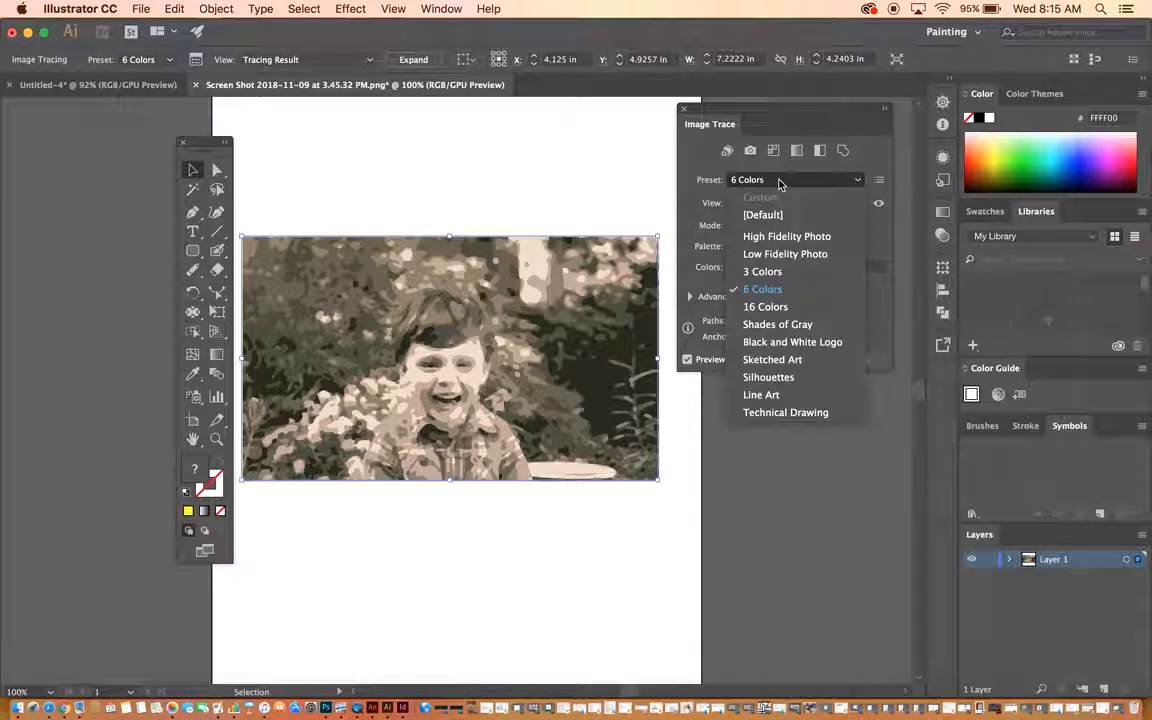
{"action": "left_click", "coordinate": [786, 308]}
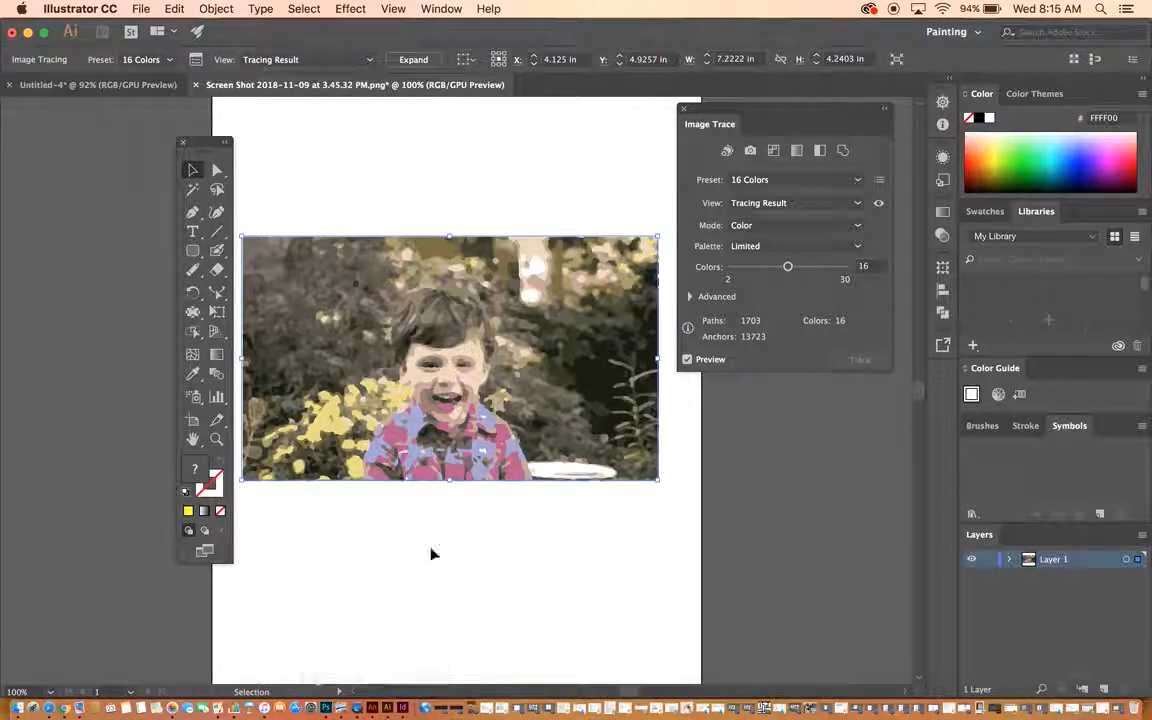
Set the photo's image trace to the Low Fidelity Photo preset and expand it into editable vector paths.
{"action": "left_click", "coordinate": [767, 184]}
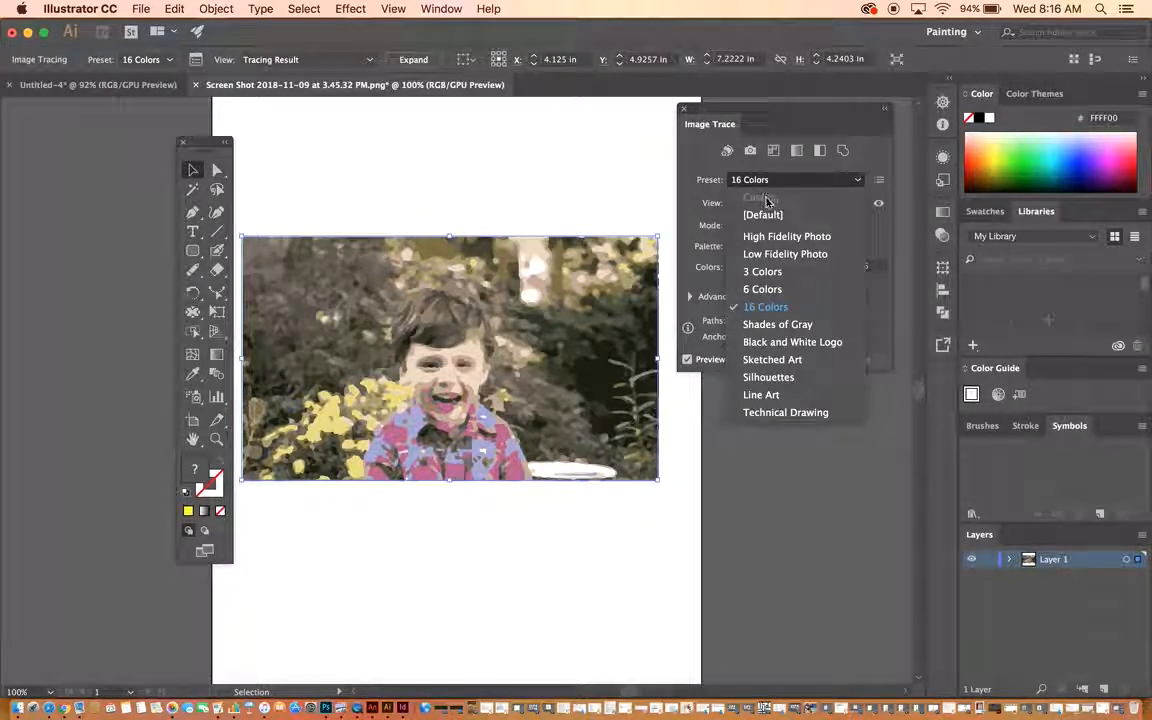
{"action": "left_click", "coordinate": [779, 255]}
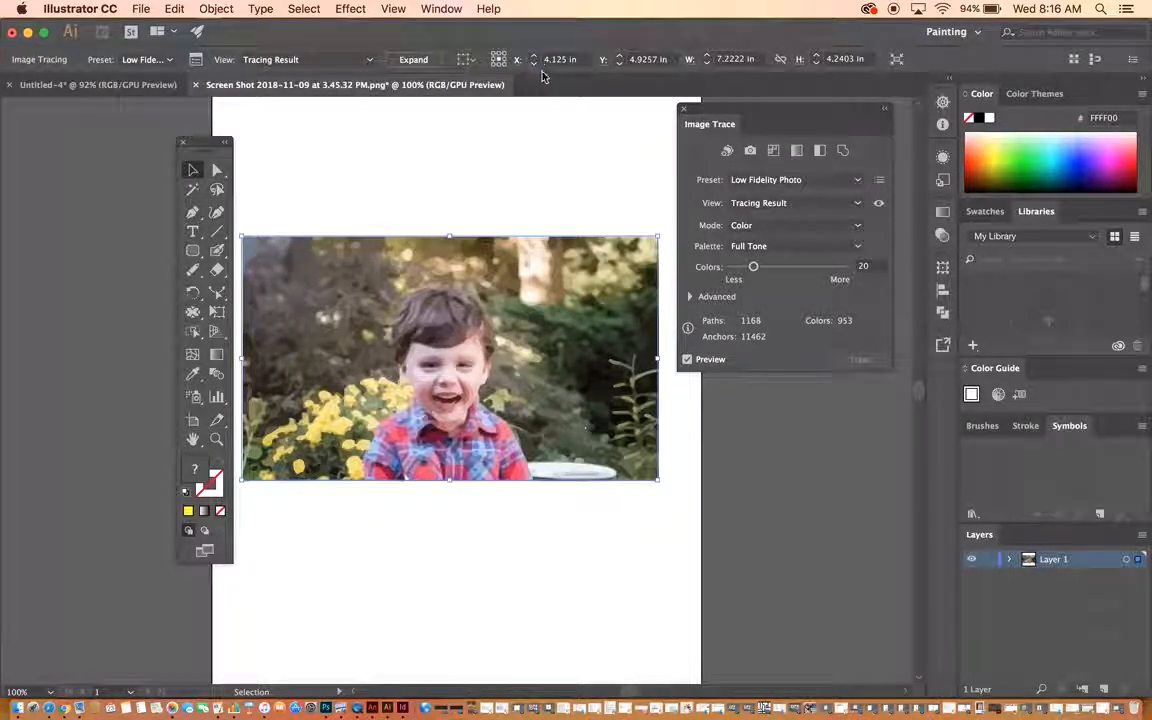
{"action": "left_click", "coordinate": [400, 59]}
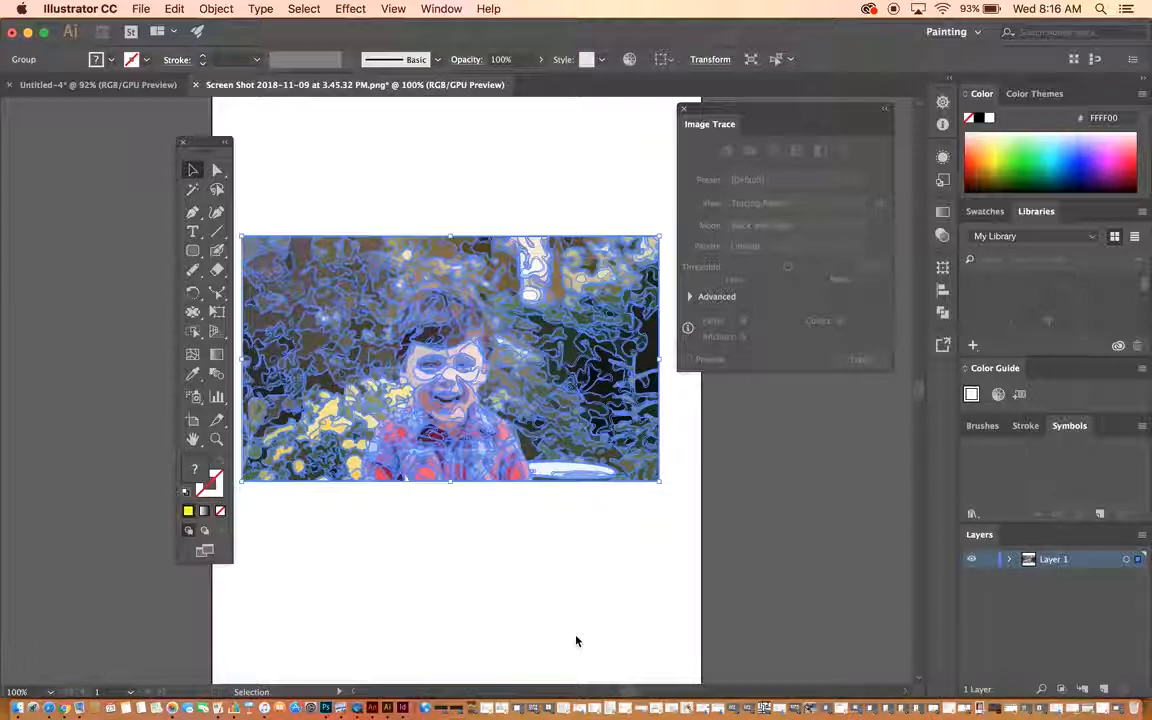
With the Direct Selection tool, pull two dark traced shapes from the photo's upper-left background onto the blank artboard above it.
{"action": "left_click", "coordinate": [219, 172]}
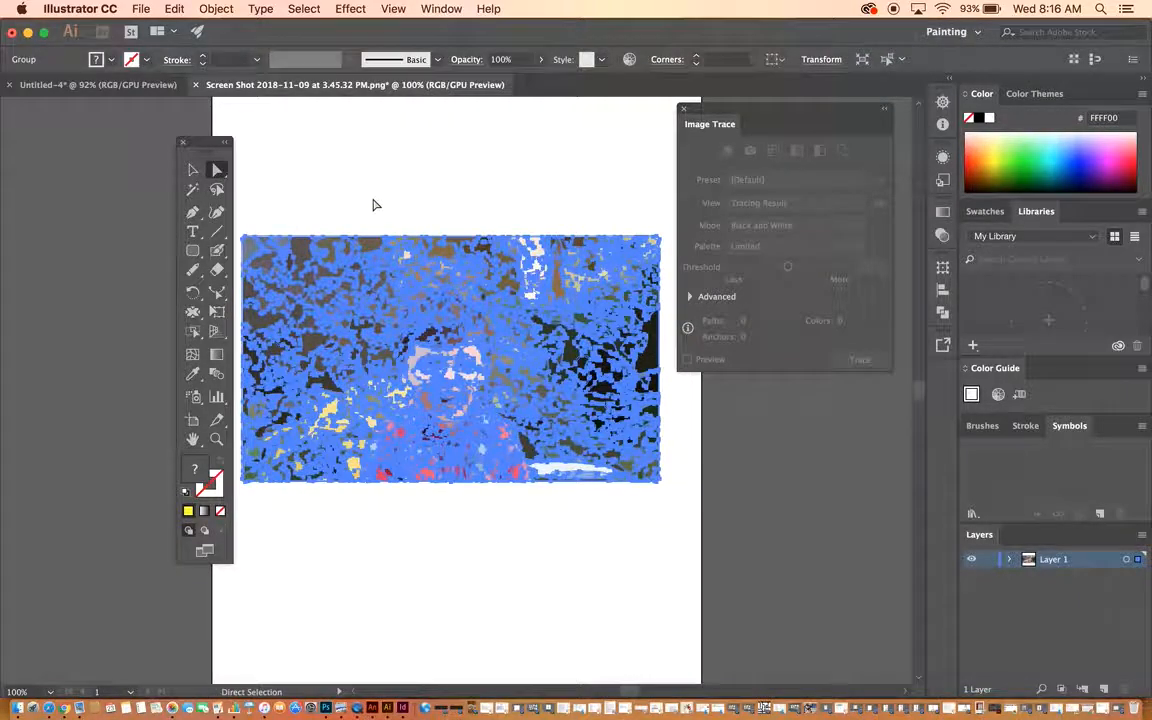
{"action": "left_click", "coordinate": [392, 490]}
{"action": "left_click", "coordinate": [370, 245]}
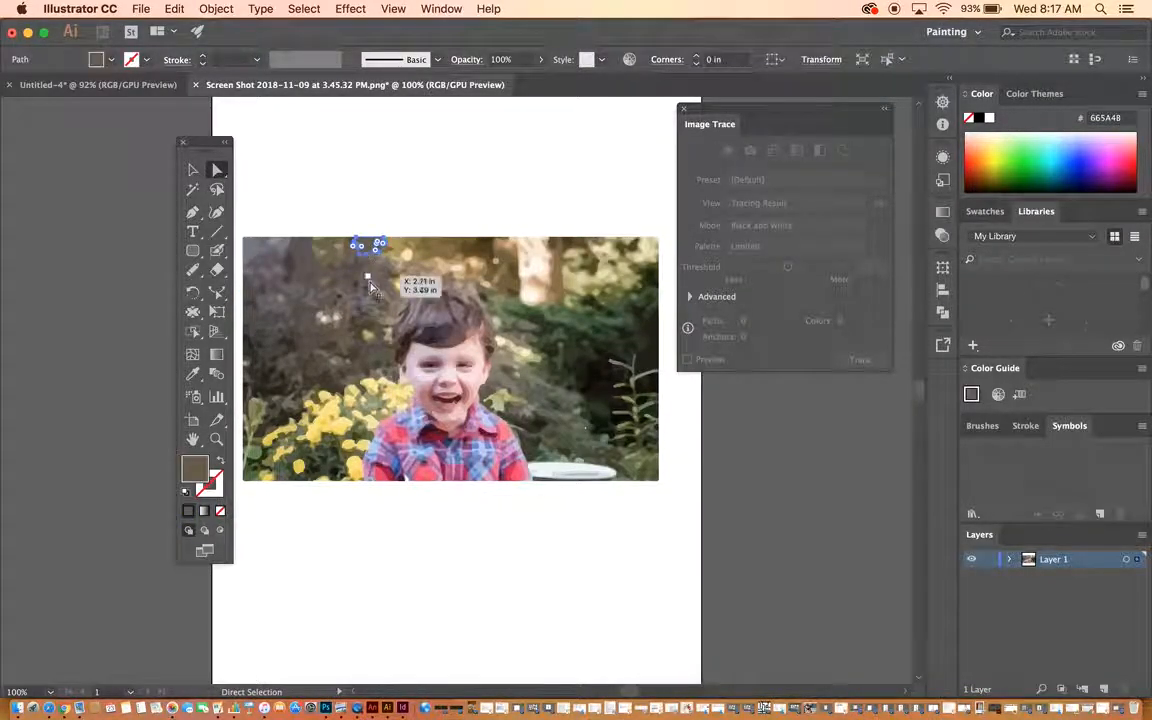
{"action": "left_click_drag", "start_coordinate": [370, 247], "coordinate": [370, 185]}
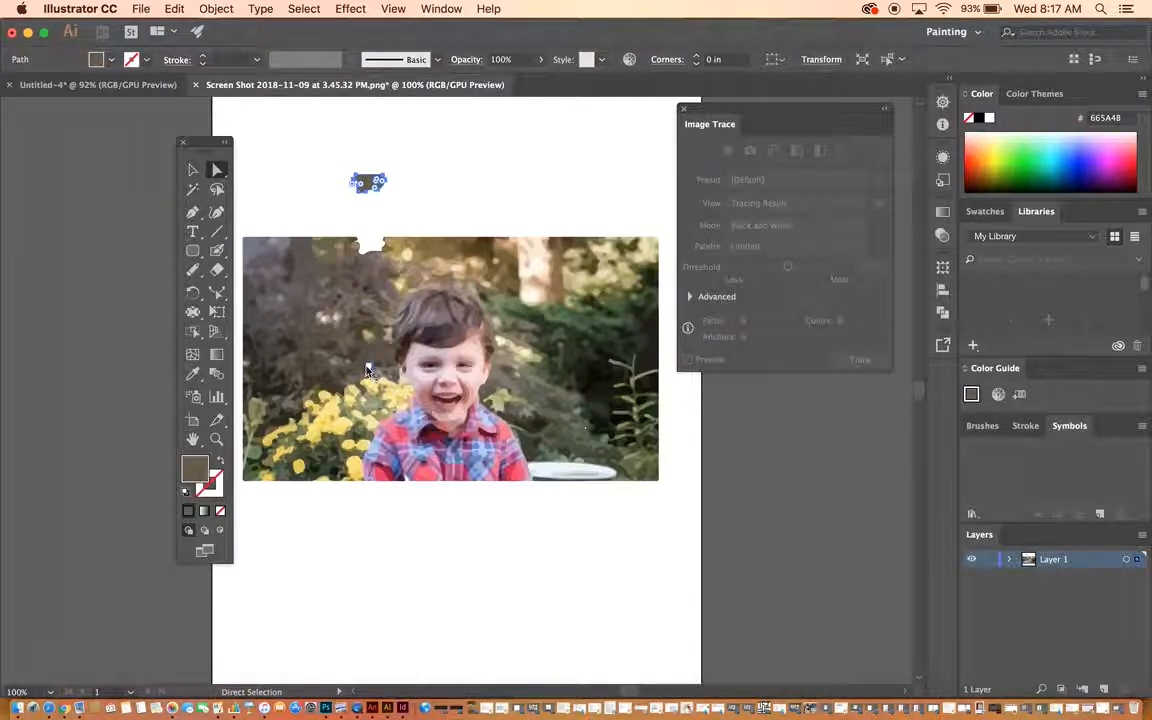
{"action": "left_click", "coordinate": [287, 268]}
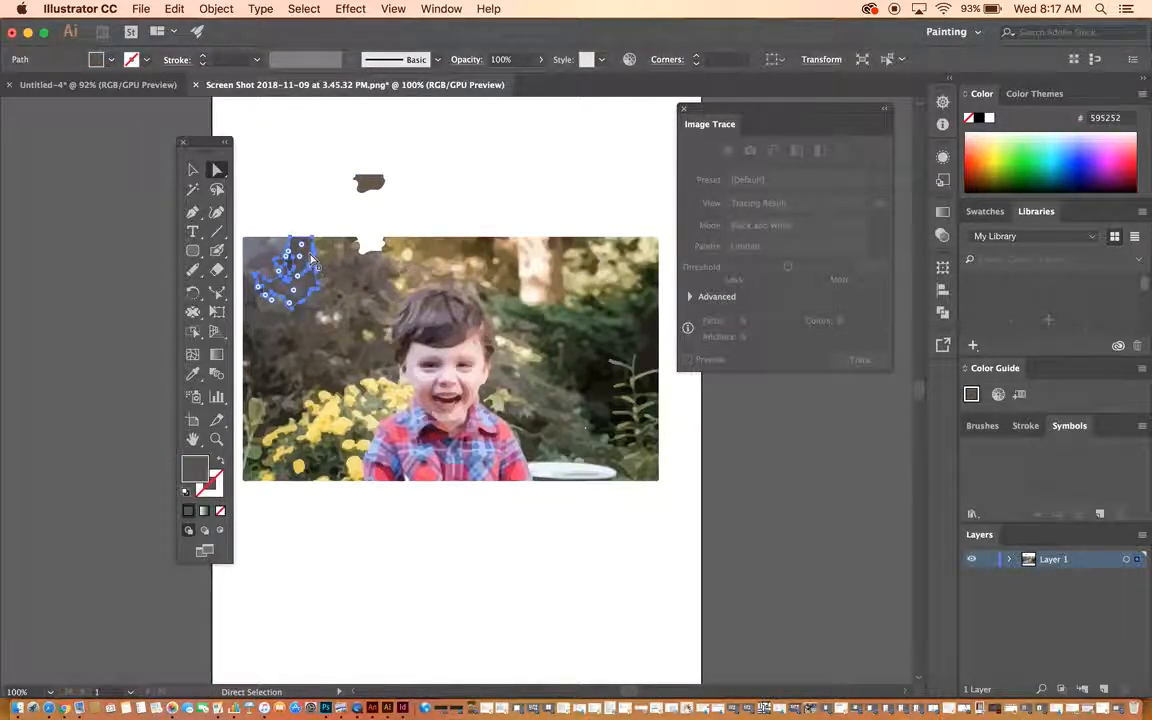
{"action": "left_click_drag", "start_coordinate": [307, 262], "coordinate": [299, 150]}
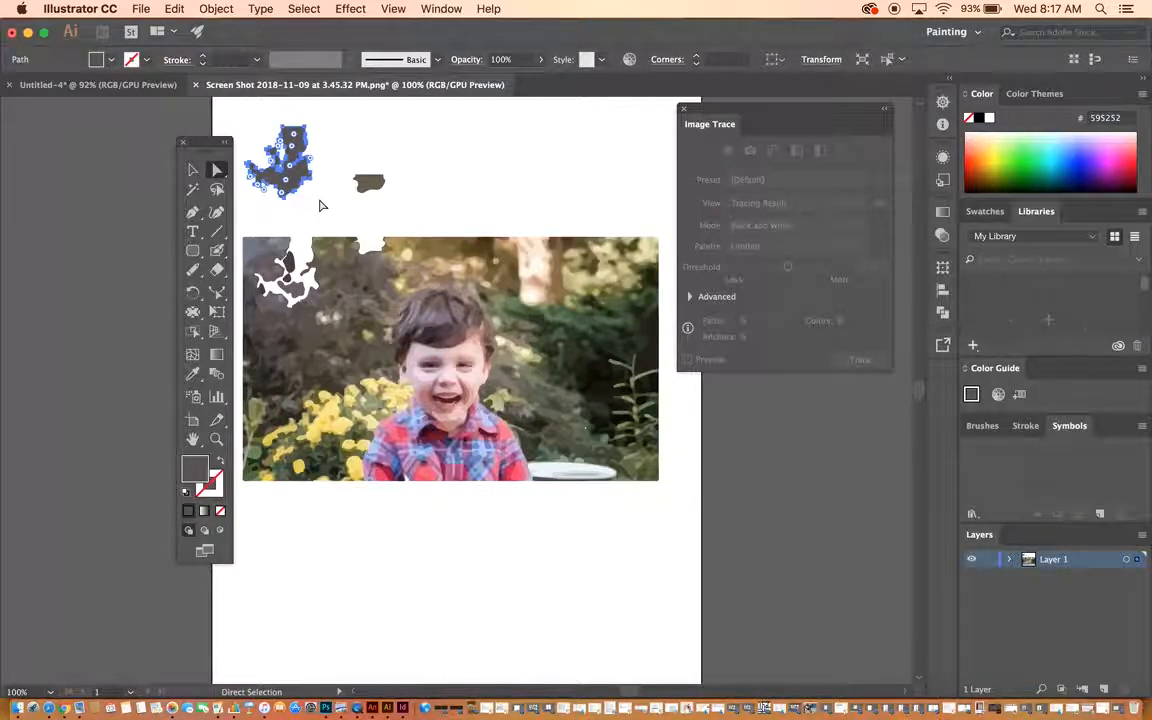
Delete the traced background on the right and left sides of the photo, leaving the section around the boy.
{"action": "left_click_drag", "start_coordinate": [531, 196], "coordinate": [689, 518]}
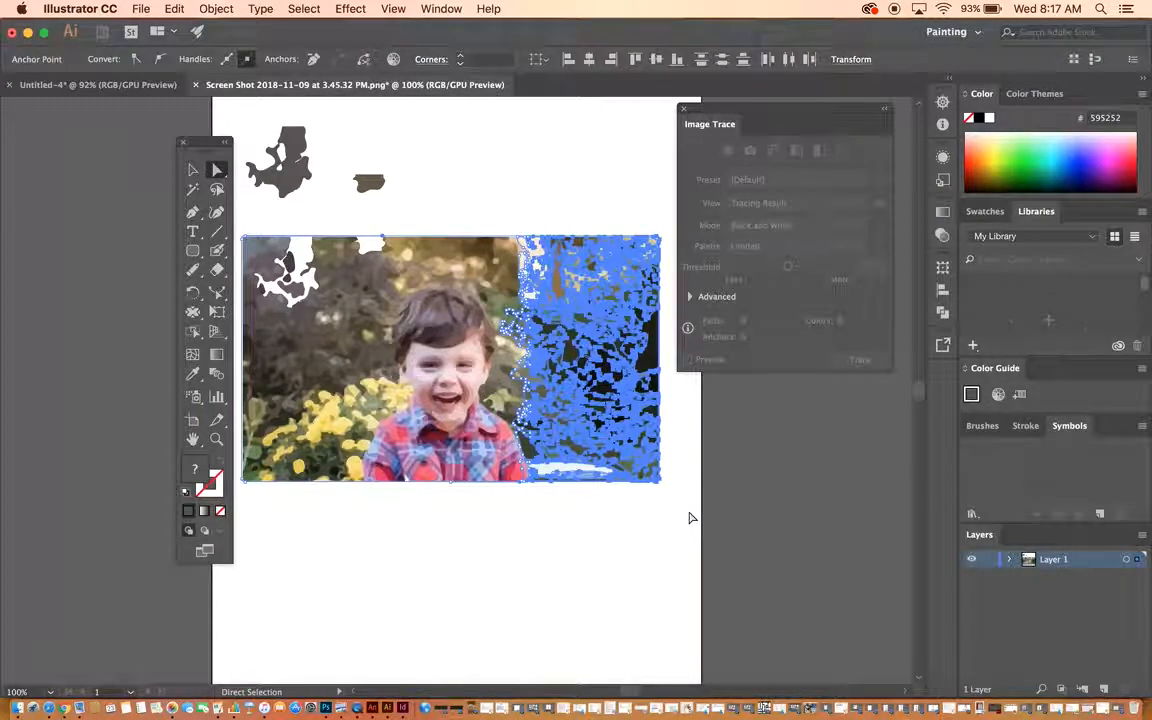
{"action": "key", "text": "Delete"}
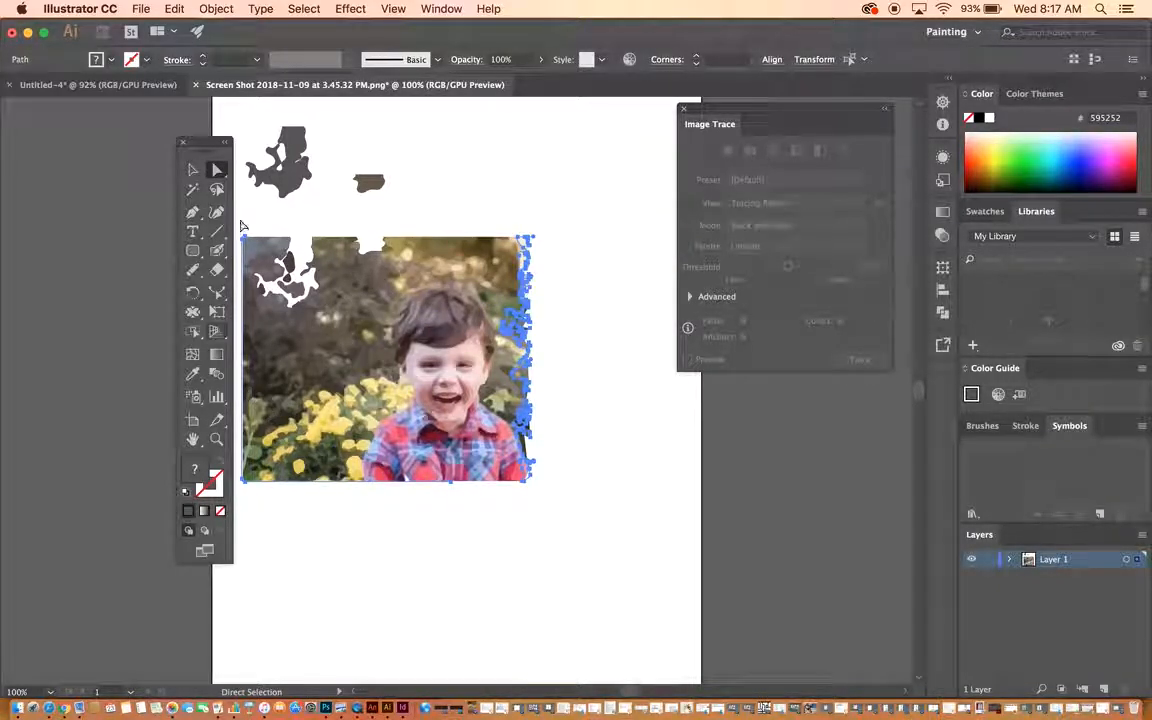
{"action": "left_click", "coordinate": [241, 226]}
{"action": "left_click_drag", "start_coordinate": [242, 209], "coordinate": [358, 505]}
{"action": "key", "text": "Delete"}
{"action": "left_click", "coordinate": [247, 253]}
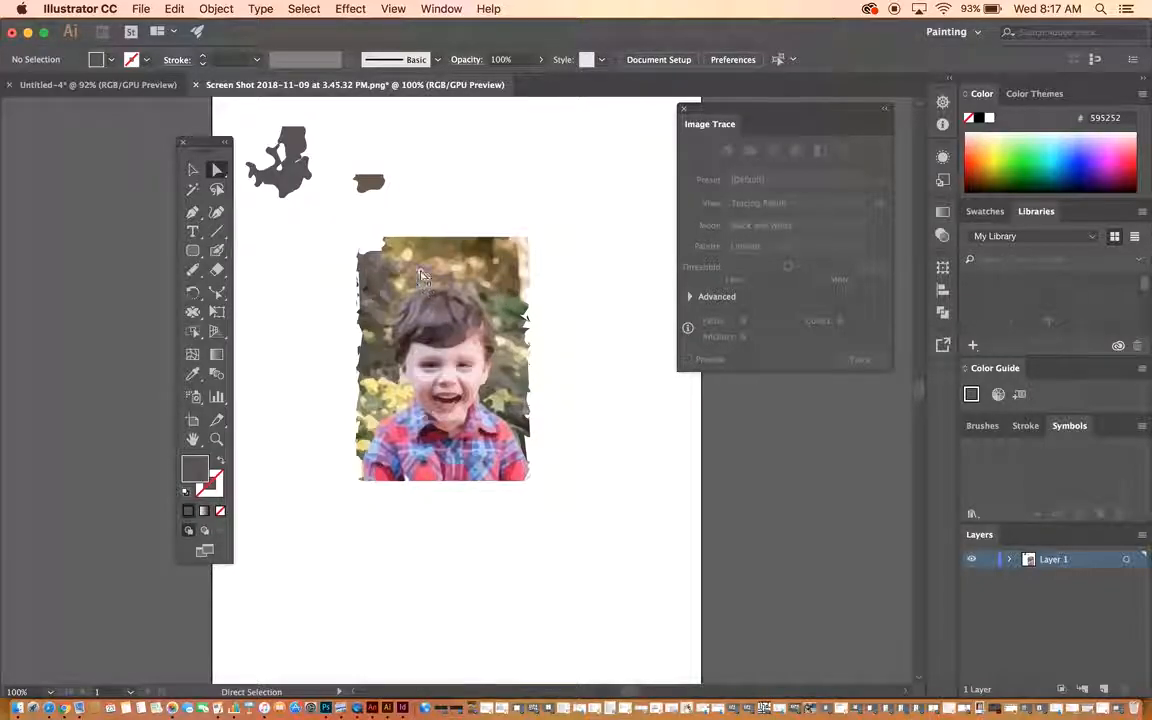
Select several small traced shapes beside the boy's hair together, move them above the picture, and deselect them.
{"action": "left_click", "coordinate": [379, 341]}
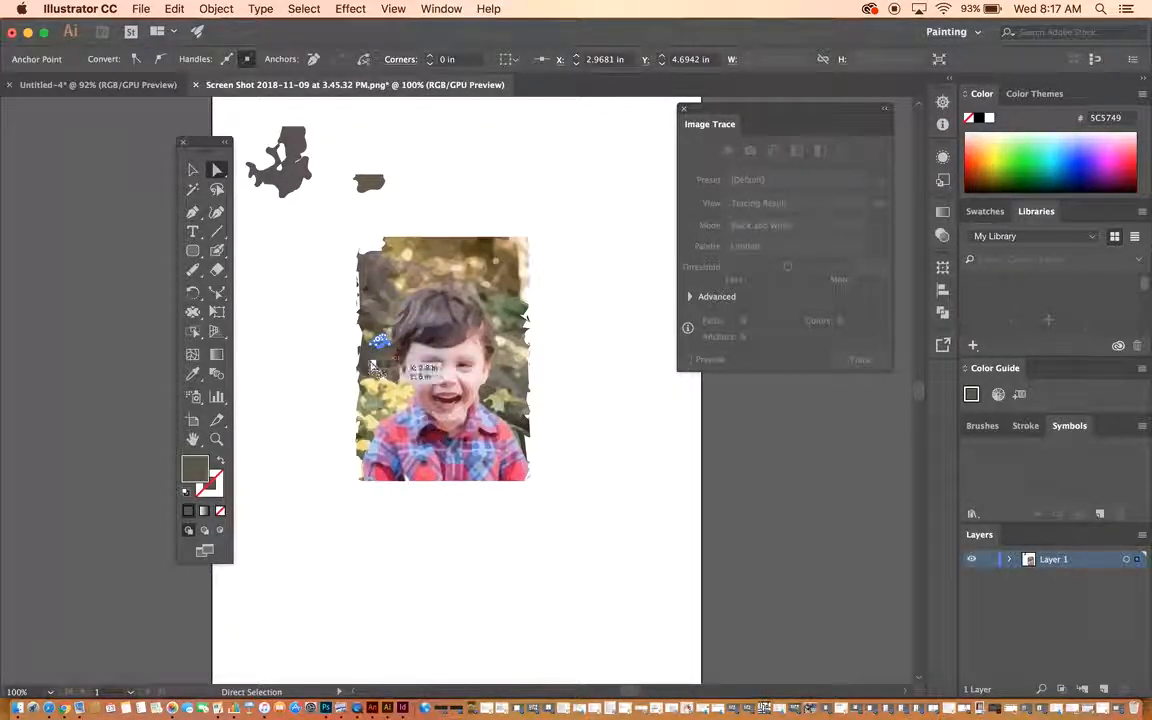
{"action": "left_click", "coordinate": [374, 334], "text": "shift"}
{"action": "left_click", "coordinate": [381, 305], "text": "shift"}
{"action": "left_click", "coordinate": [389, 288], "text": "shift"}
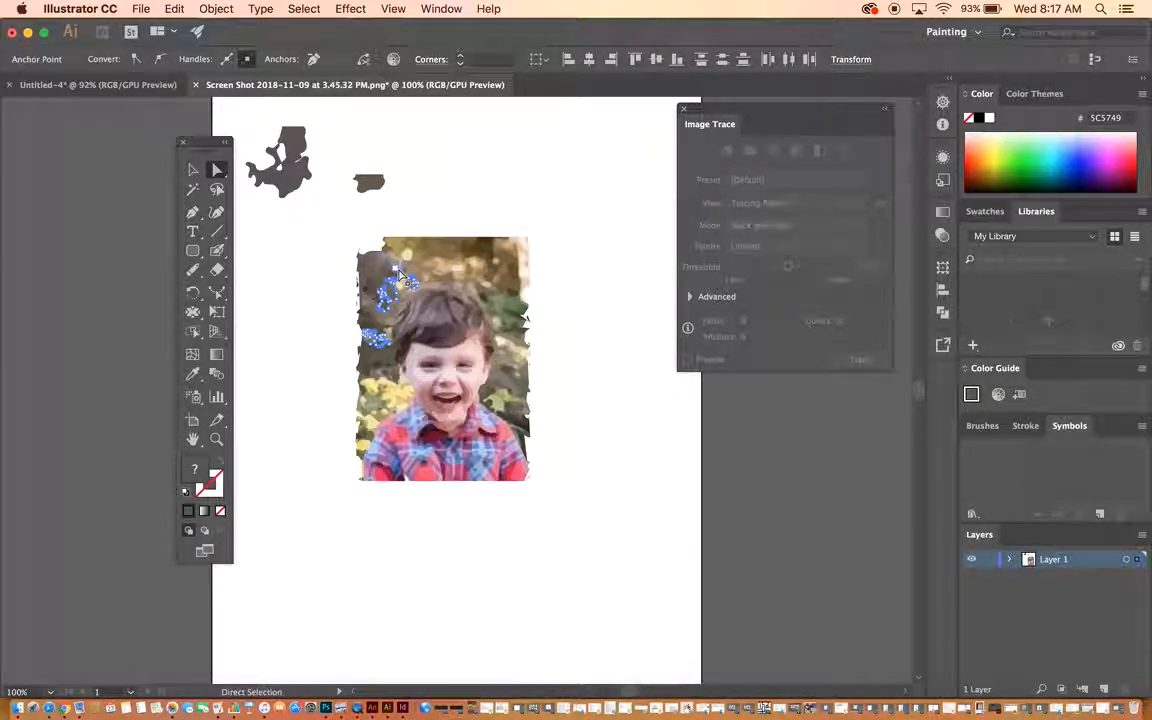
{"action": "left_click", "coordinate": [398, 276], "text": "shift"}
{"action": "left_click_drag", "start_coordinate": [398, 276], "coordinate": [392, 168]}
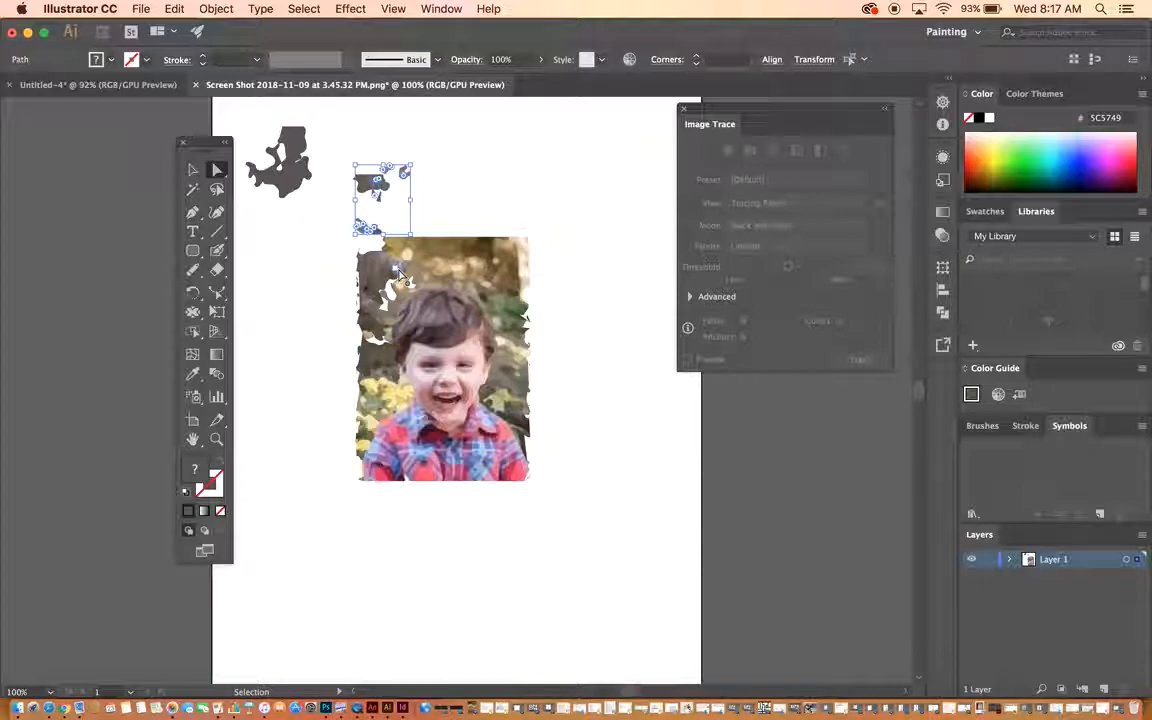
{"action": "left_click", "coordinate": [430, 224]}
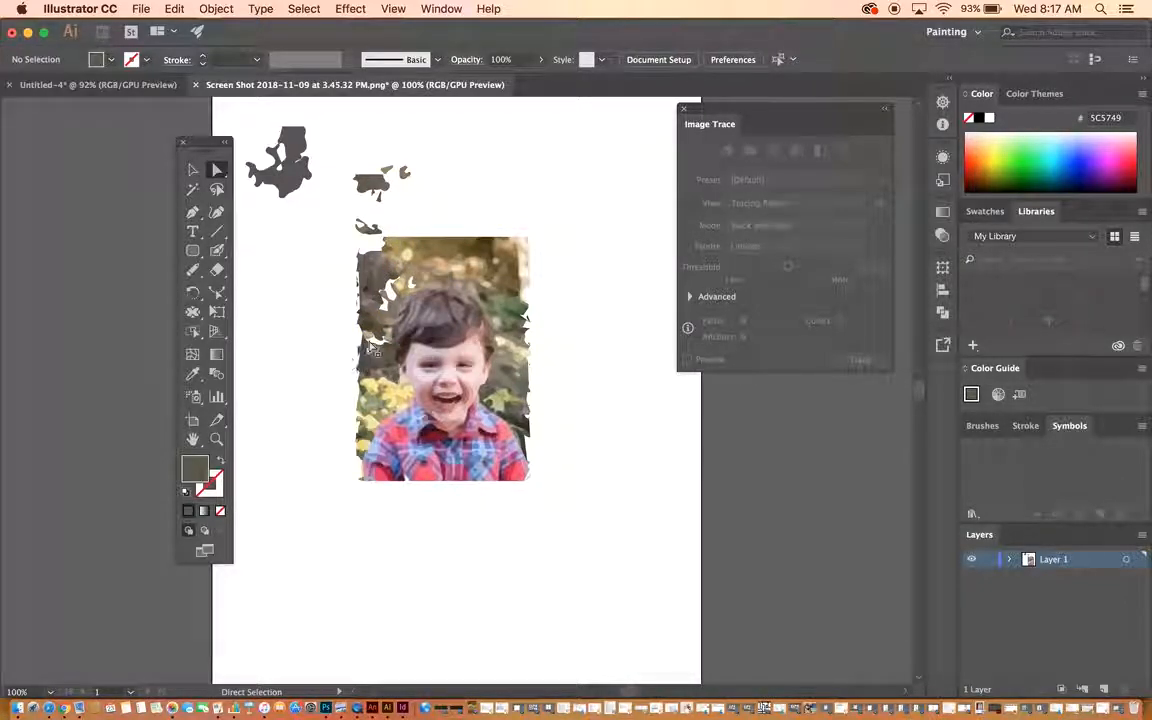
Magnify the traced picture to 300% and examine the vector shapes that make up the boy's face.
{"action": "key", "text": "super+equal"}
{"action": "key", "text": "super+equal"}
{"action": "key", "text": "super+equal"}
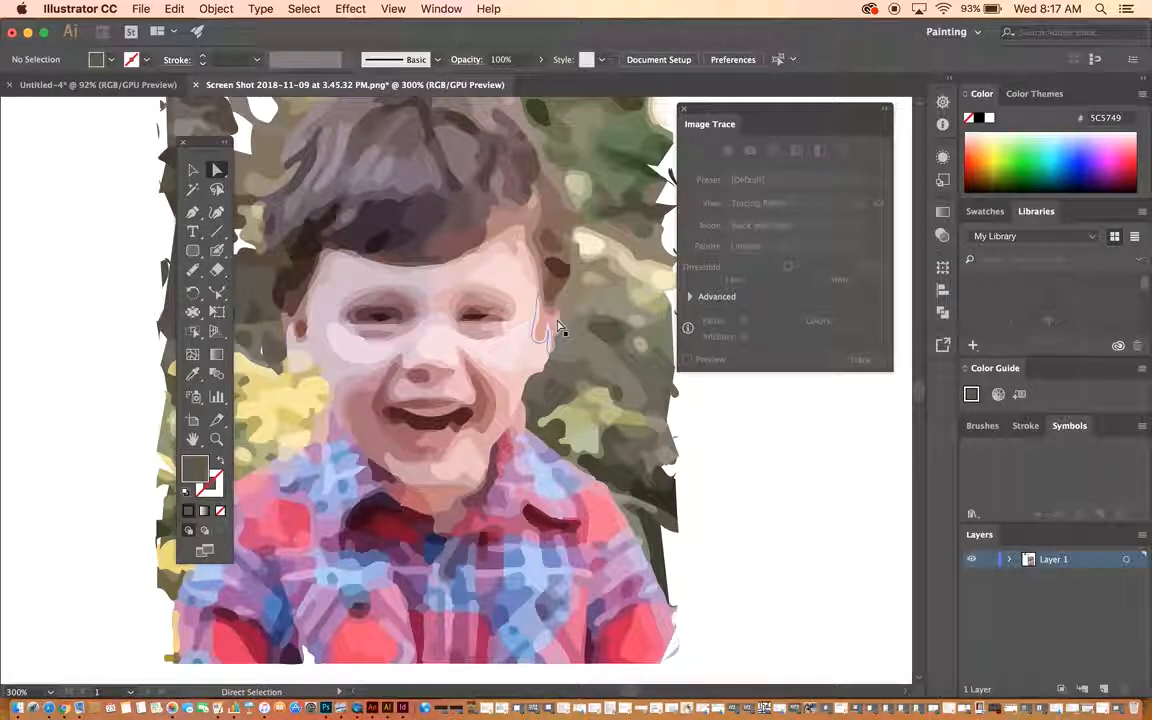
Delete the large traced background shapes beside the boy's ear and cheek on the picture's right side.
{"action": "left_click", "coordinate": [572, 346]}
{"action": "key", "text": "Delete"}
{"action": "left_click", "coordinate": [561, 383]}
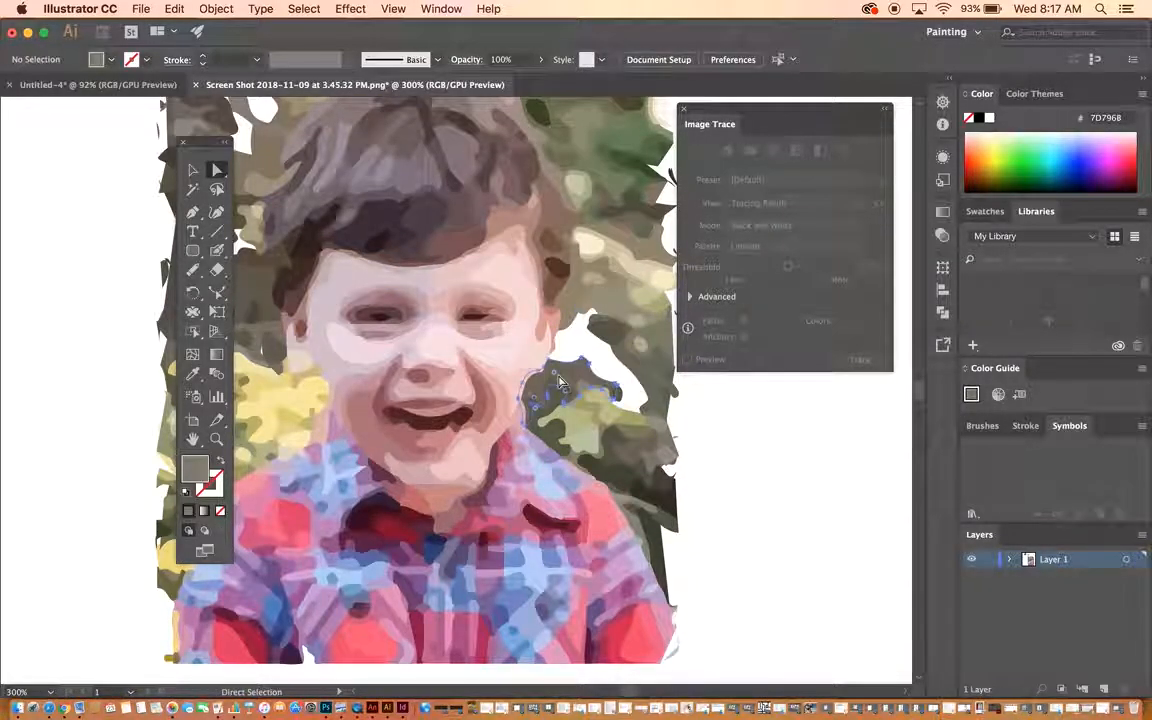
{"action": "key", "text": "Delete"}
{"action": "left_click", "coordinate": [575, 421]}
{"action": "key", "text": "Delete"}
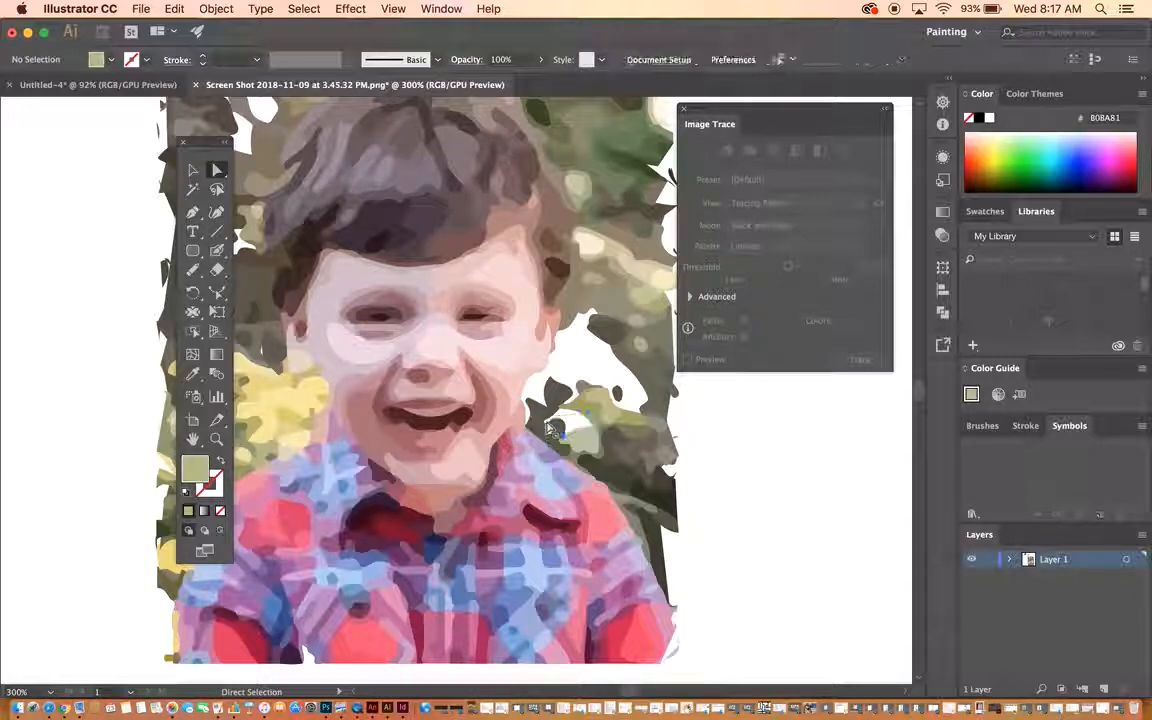
Remove the small leftover dark and green traced pieces just above the boy's shoulder on the picture's right side.
{"action": "left_click", "coordinate": [575, 449]}
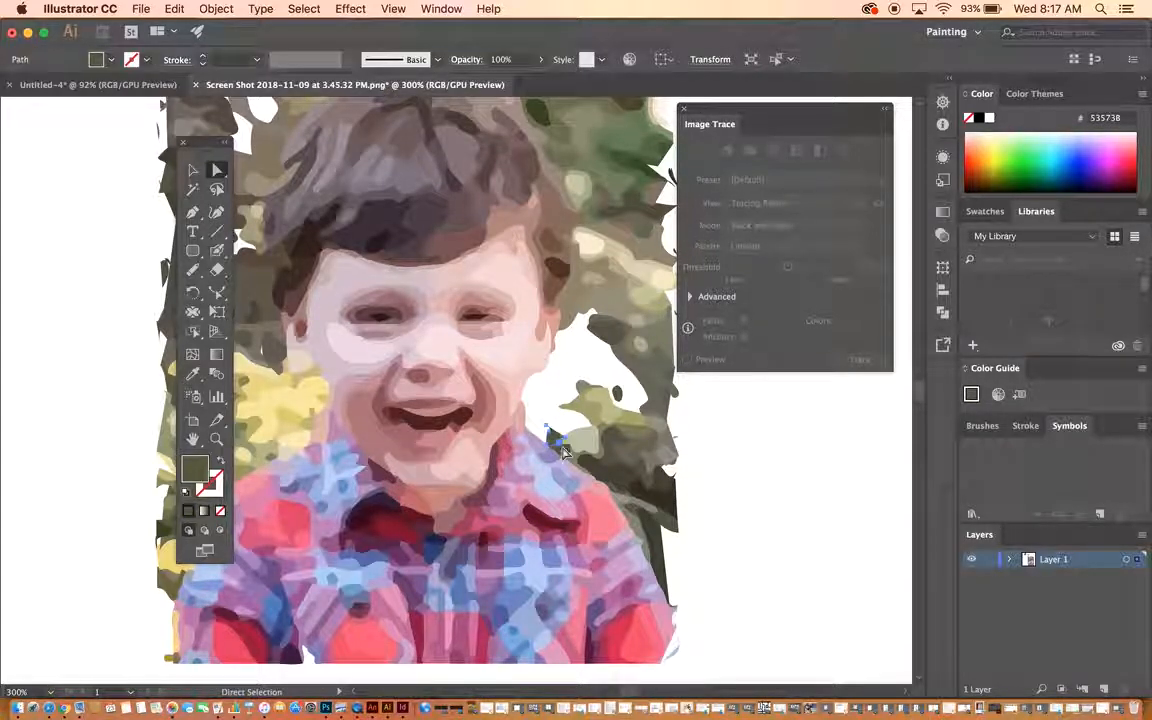
{"action": "key", "text": "Delete"}
{"action": "left_click", "coordinate": [572, 455]}
{"action": "key", "text": "Delete"}
{"action": "left_click", "coordinate": [565, 448]}
{"action": "key", "text": "Delete"}
{"action": "left_click", "coordinate": [564, 450]}
{"action": "key", "text": "Delete"}
Recolor the pale traced shape across the boy's nose and cheek with the red fill E20E3C and deselect it.
{"action": "key", "text": "super+minus"}
{"action": "key", "text": "super+minus"}
{"action": "key", "text": "super+minus"}
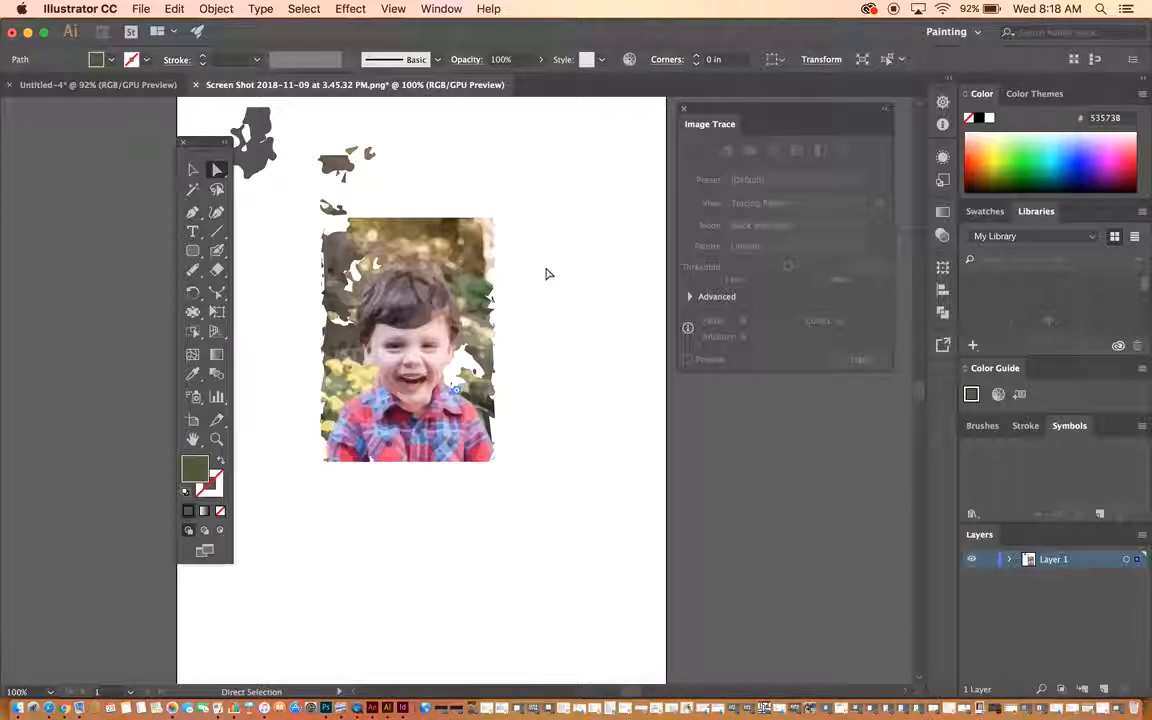
{"action": "left_click", "coordinate": [385, 228]}
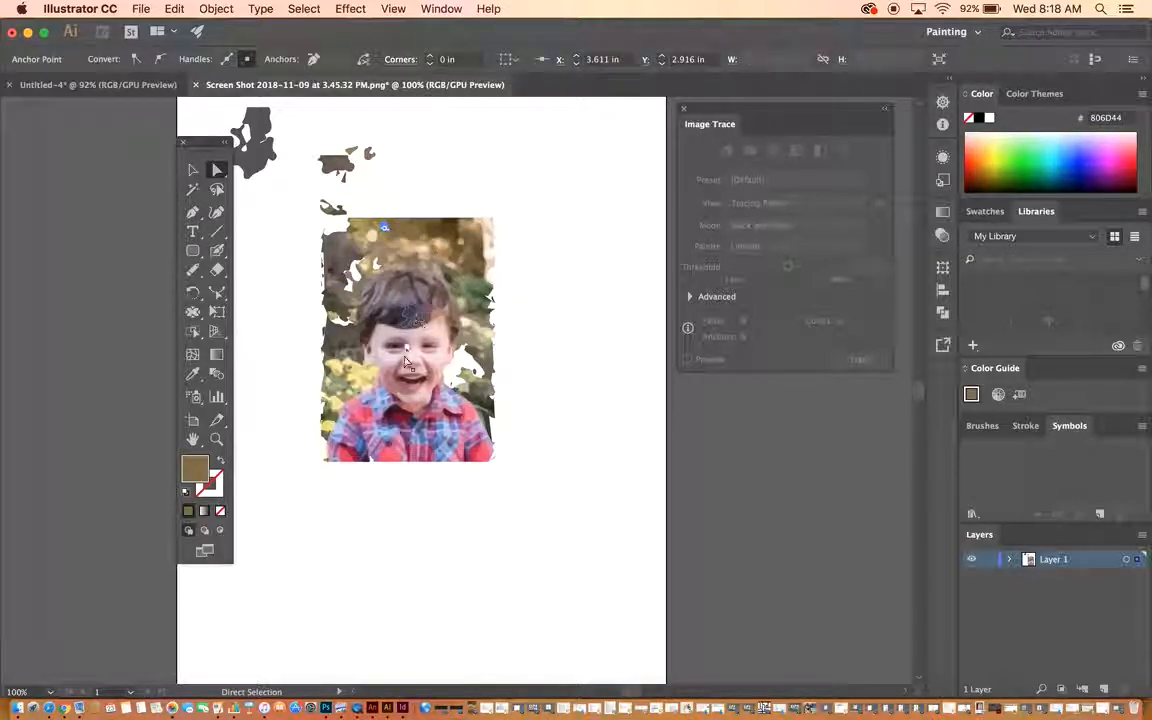
{"action": "left_click", "coordinate": [440, 361]}
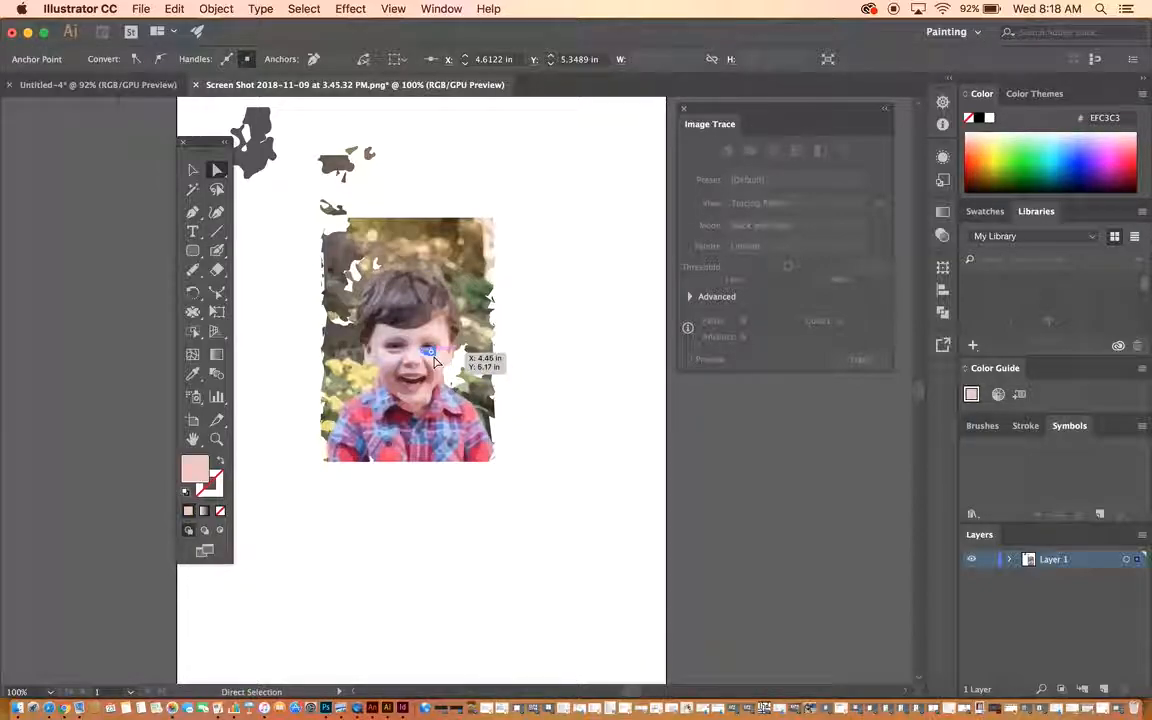
{"action": "left_click", "coordinate": [447, 356]}
{"action": "left_click", "coordinate": [436, 360]}
{"action": "left_click", "coordinate": [438, 356]}
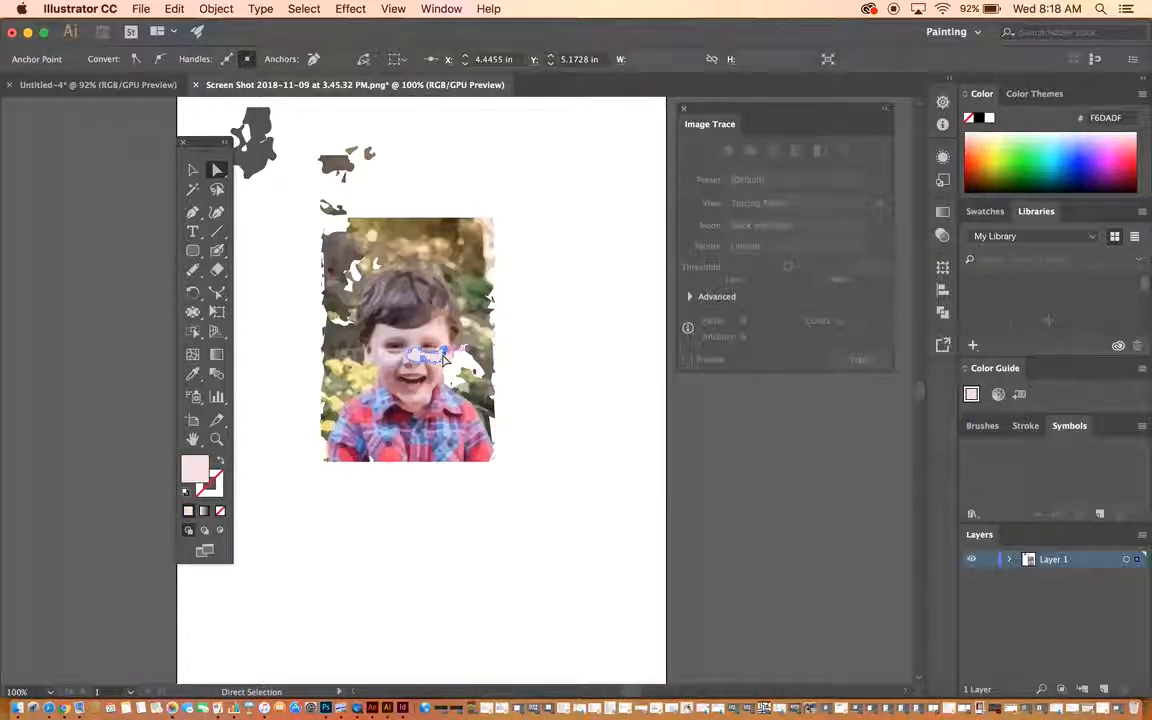
{"action": "double_click", "coordinate": [195, 471]}
{"action": "type", "text": "E20E3C"}
{"action": "key", "text": "Return"}
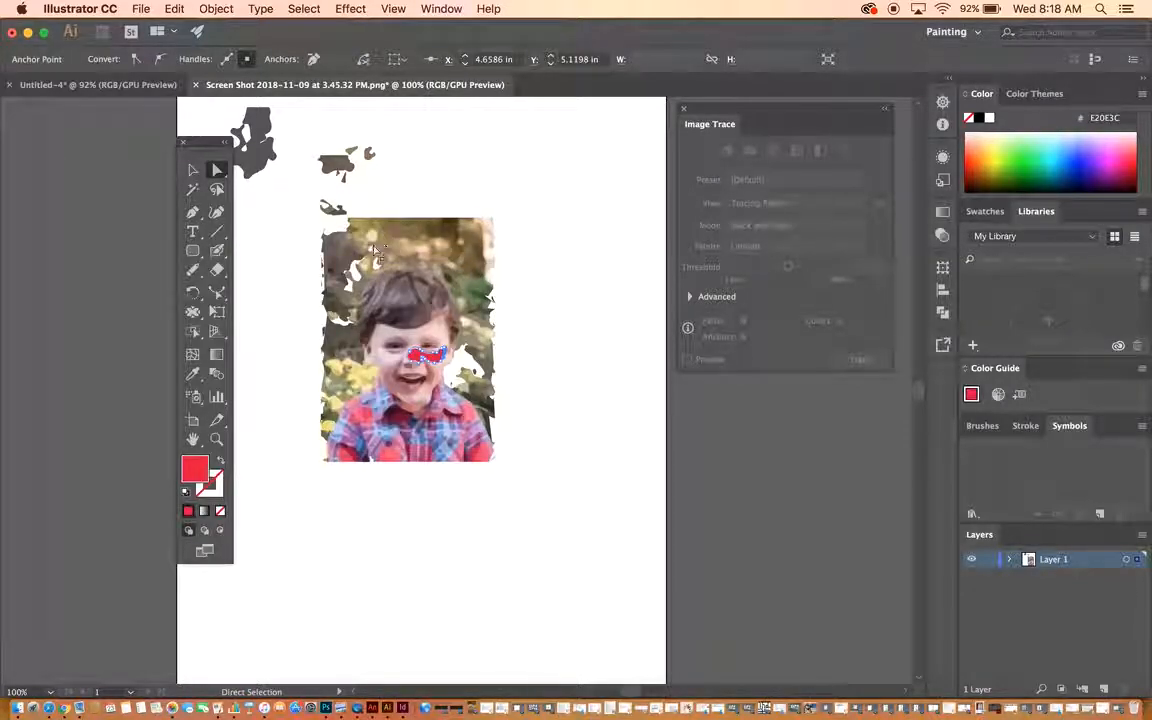
{"action": "left_click", "coordinate": [193, 170]}
{"action": "left_click", "coordinate": [517, 190]}
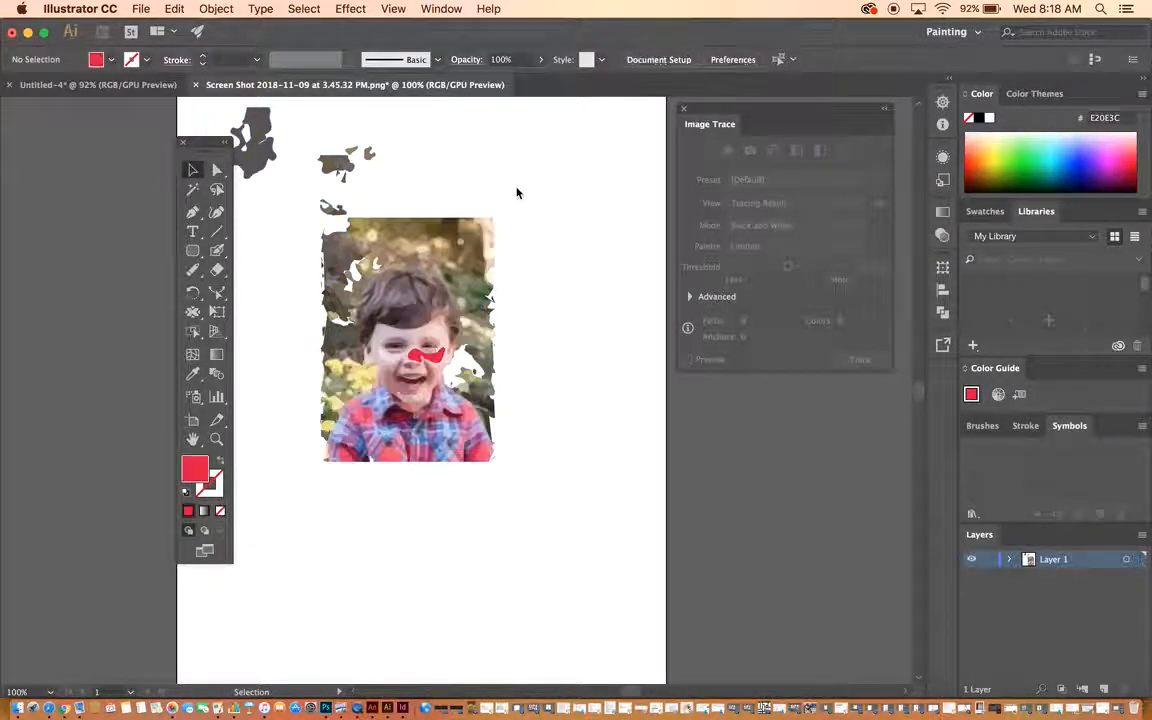
Undo the red recoloring of the cheek shape and clear the selection.
{"action": "key", "text": "super+z"}
{"action": "key", "text": "super+z"}
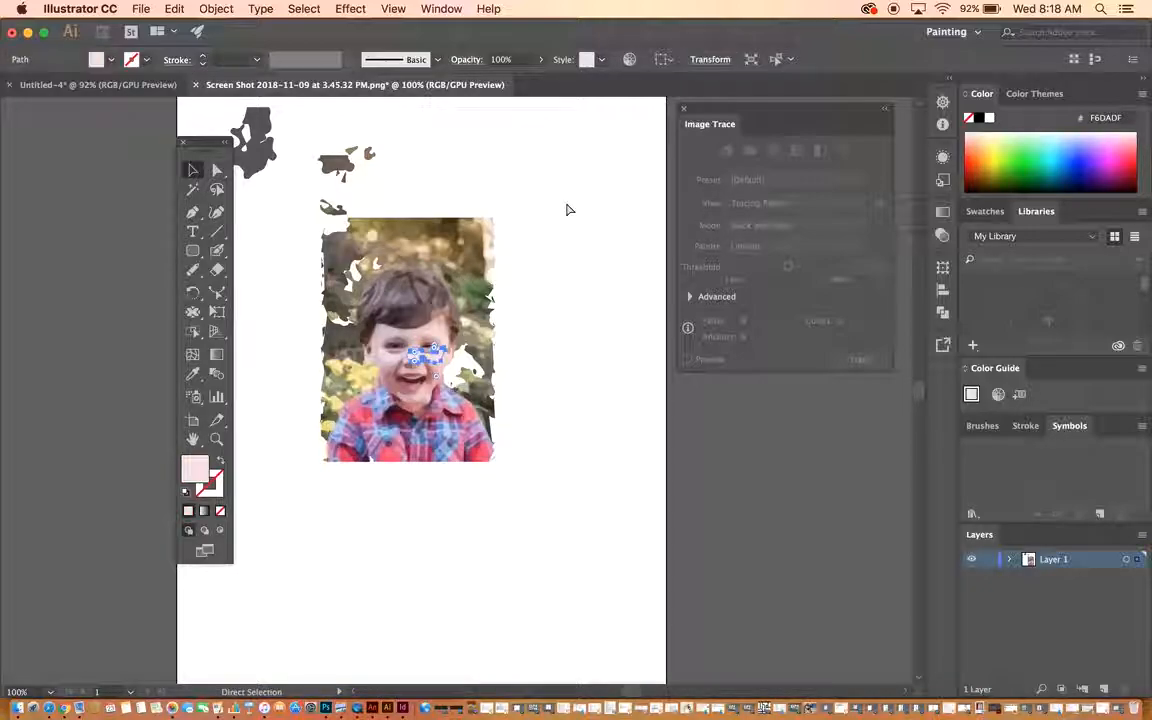
{"action": "left_click", "coordinate": [566, 208]}
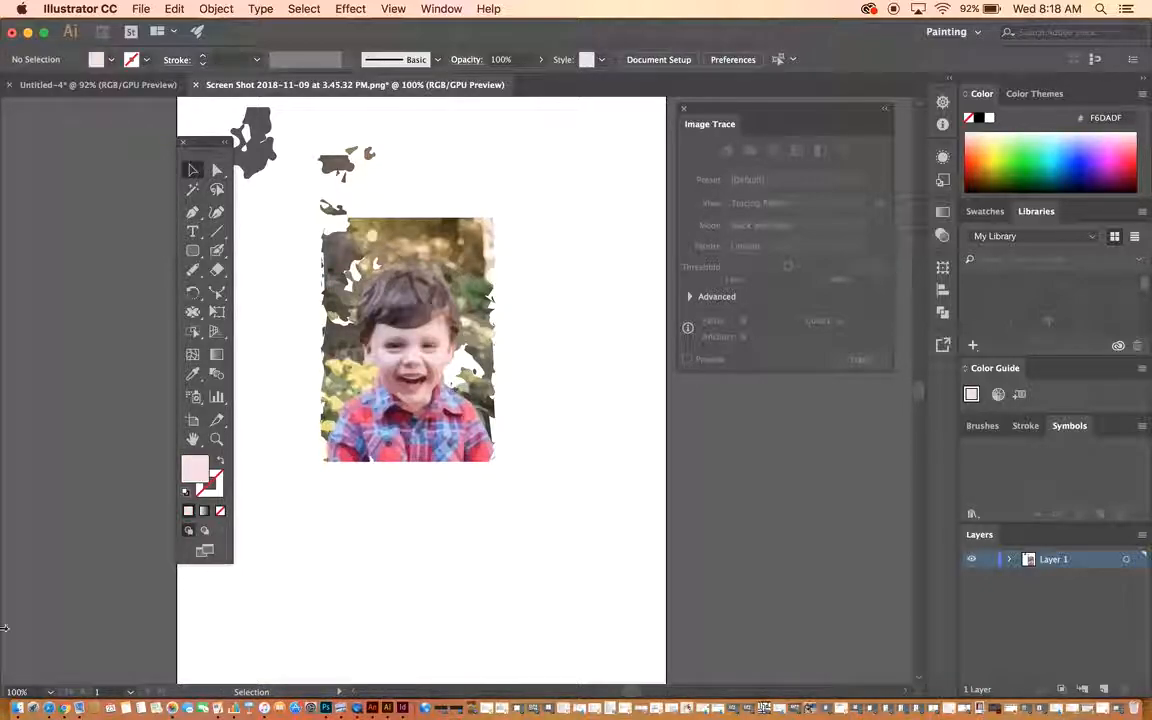